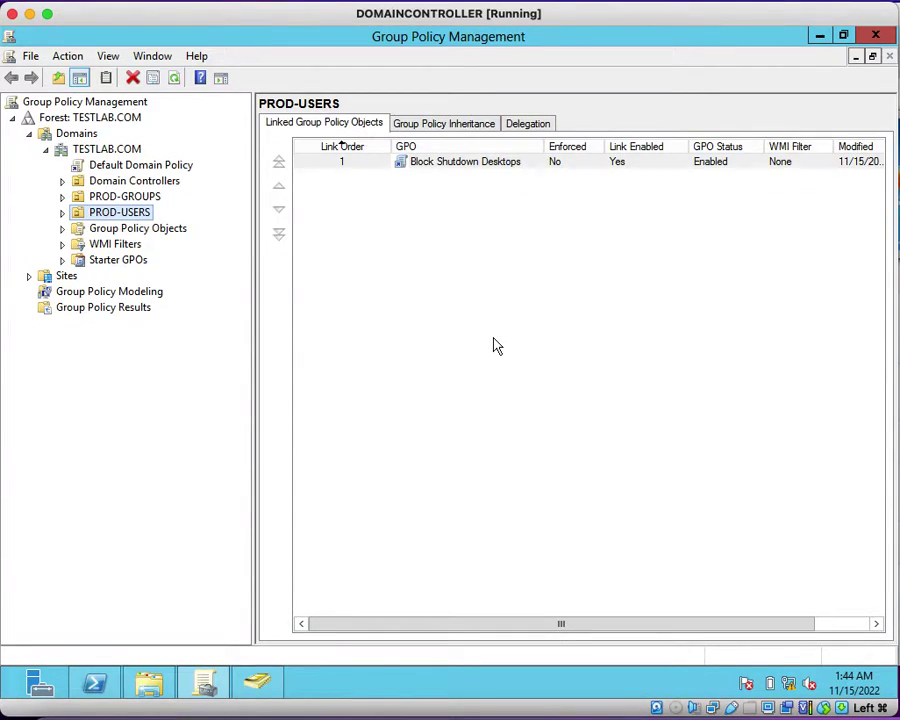
Review the policies linked to the PROD-USERS and PROD-GROUPS units.
click(491, 344)
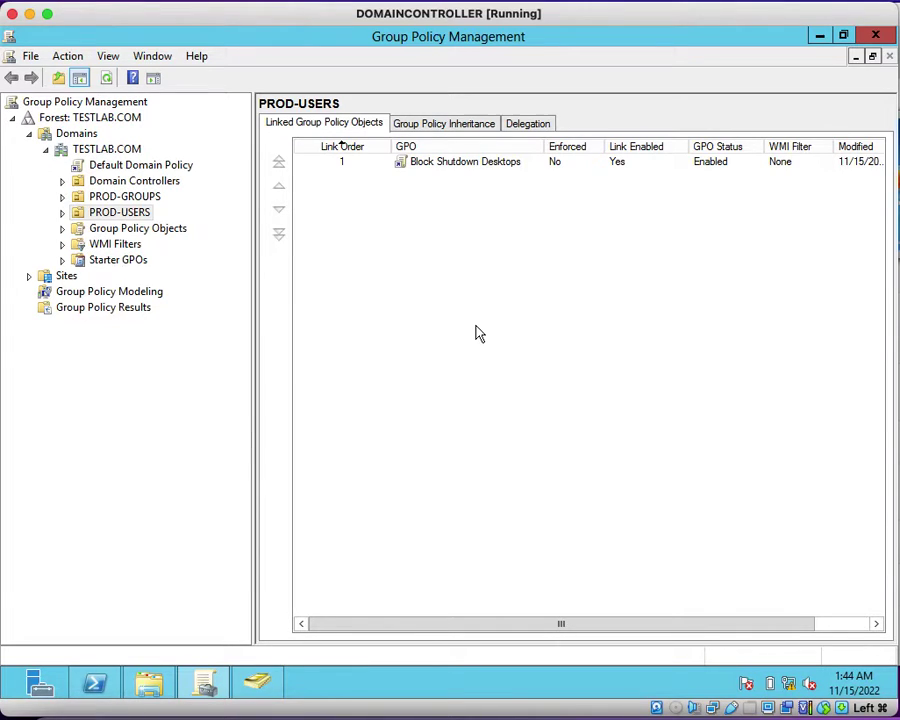
click(113, 211)
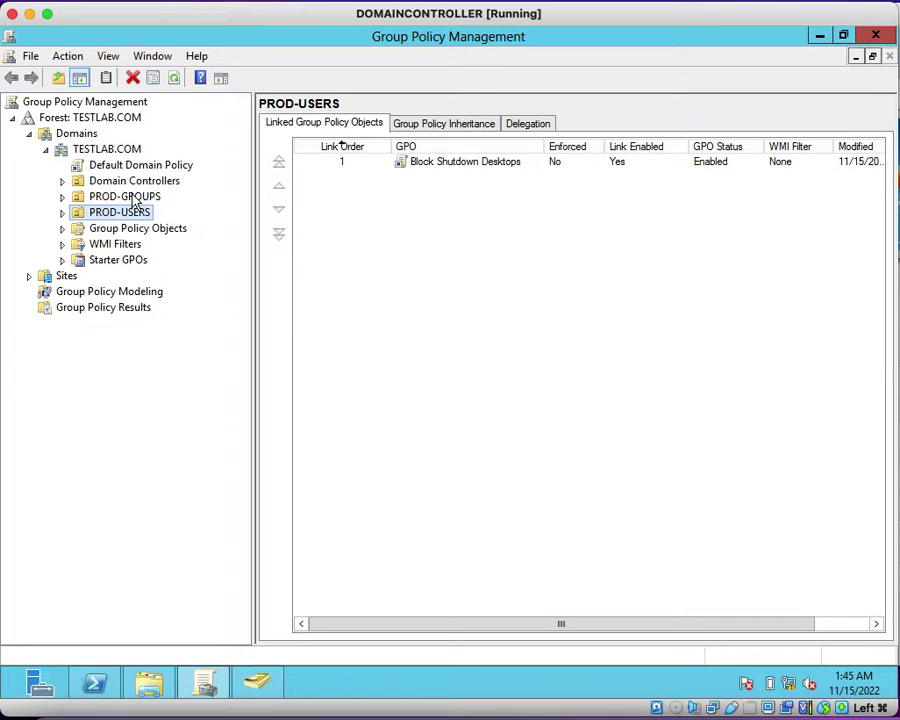
click(132, 198)
click(119, 213)
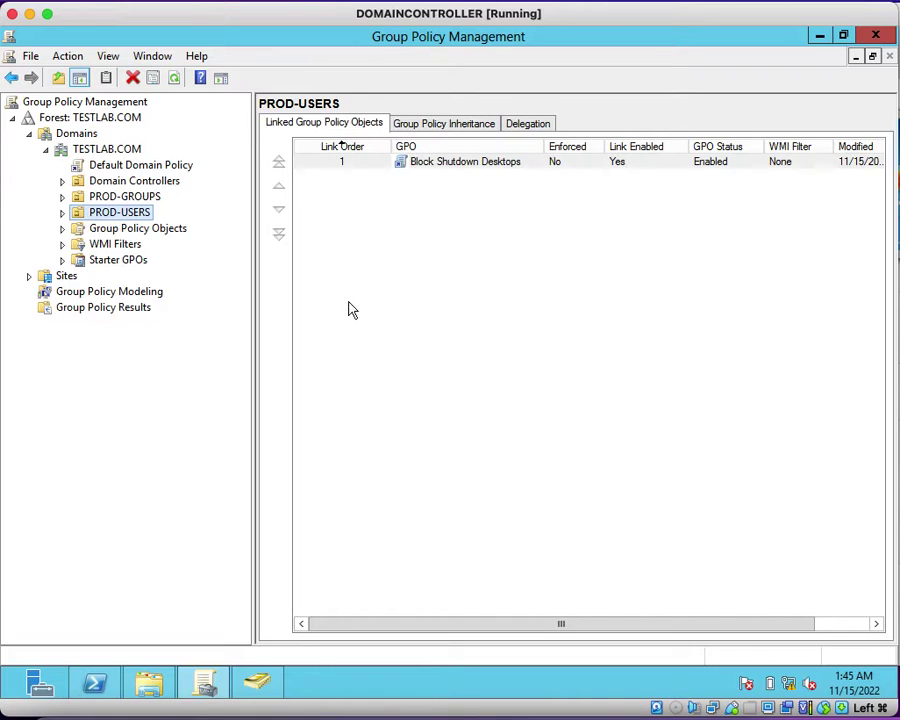
In Active Directory Users and Computers, add organizational unit PROD-COMP under TESTLAB.COM.
click(259, 683)
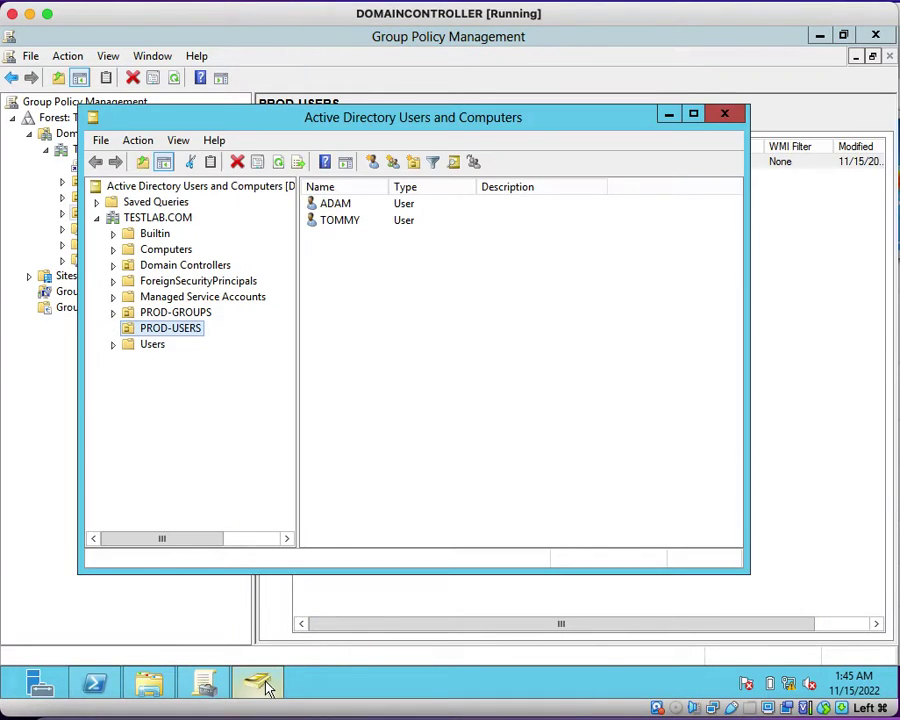
click(166, 250)
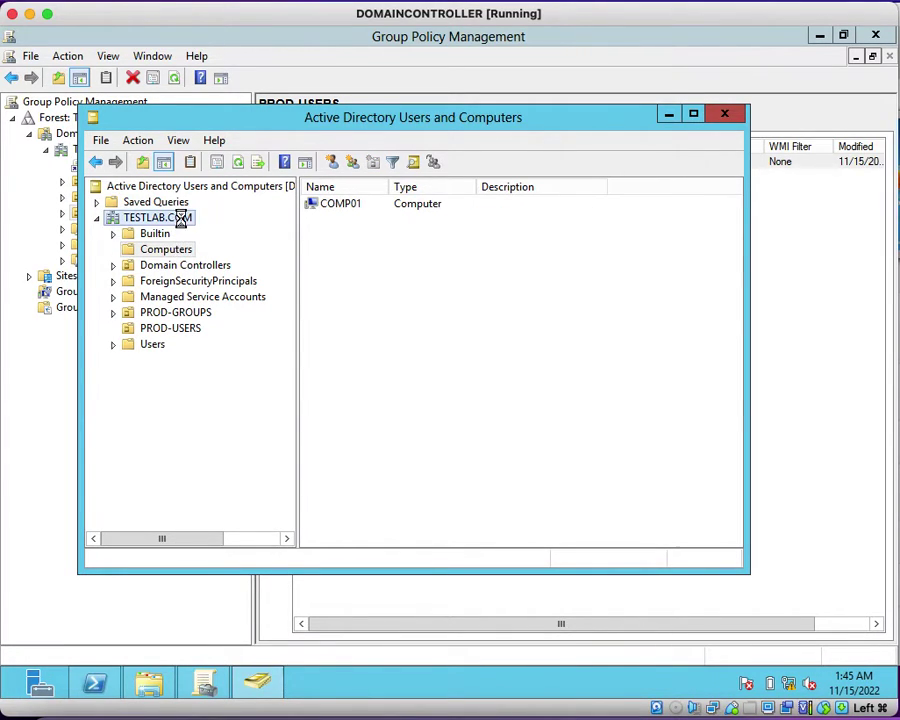
click(180, 218)
right_click(181, 224)
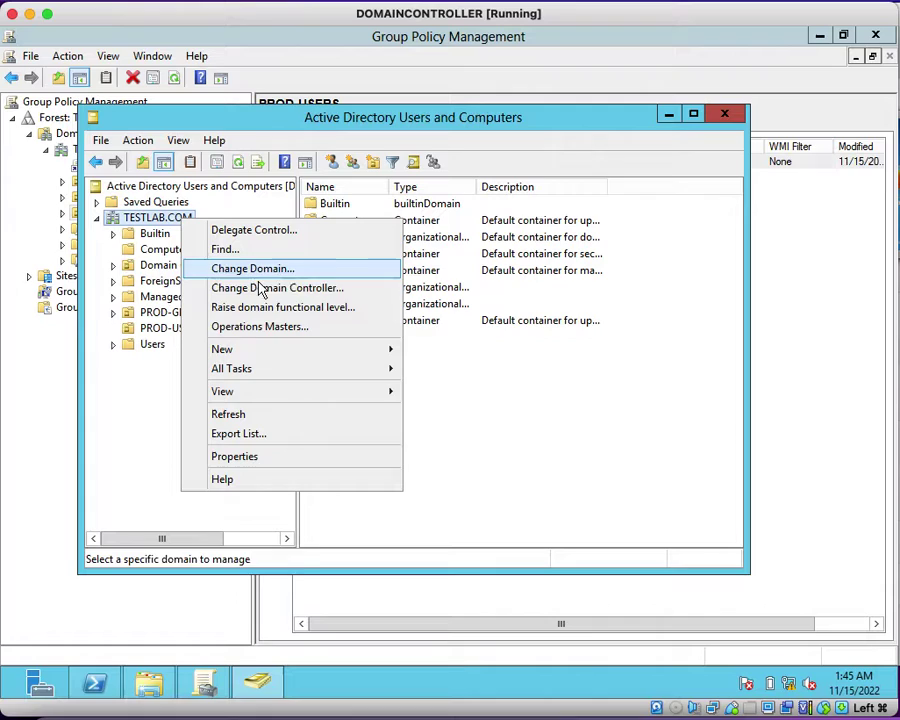
mouse_move(251, 356)
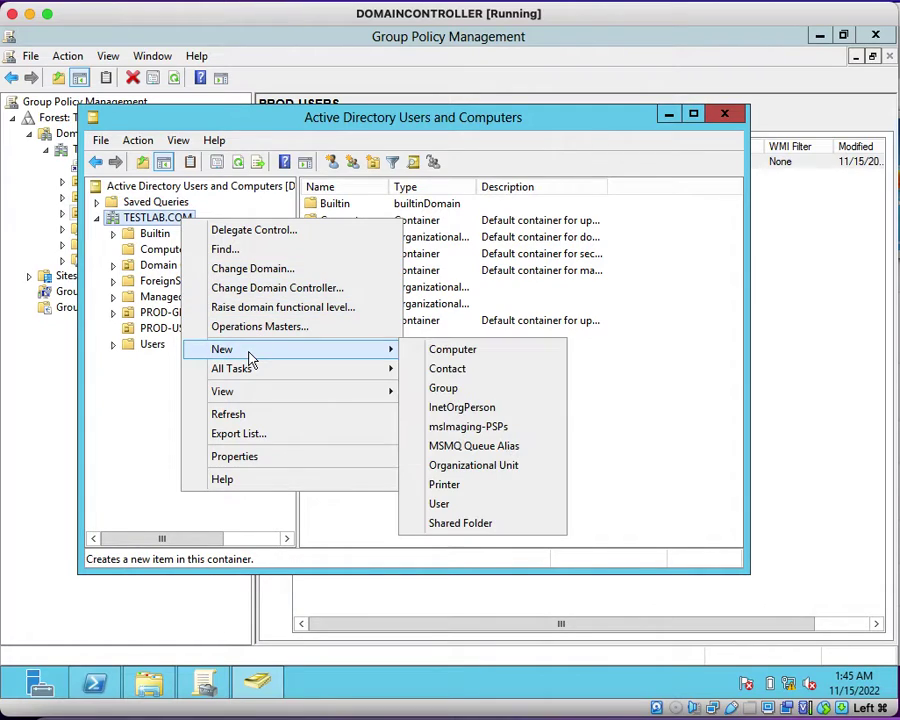
click(500, 470)
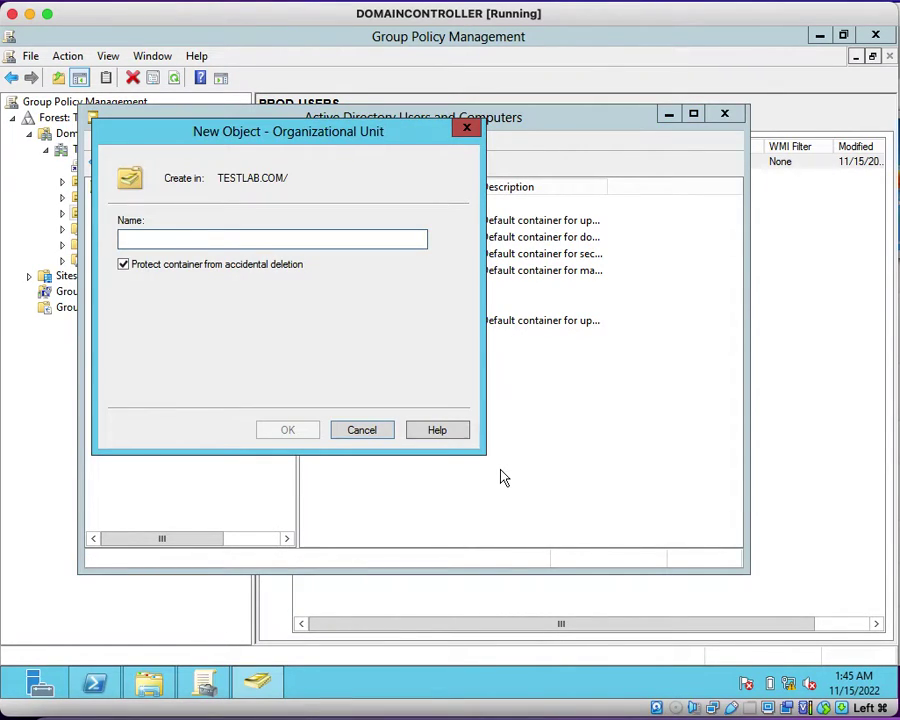
text(PRO)
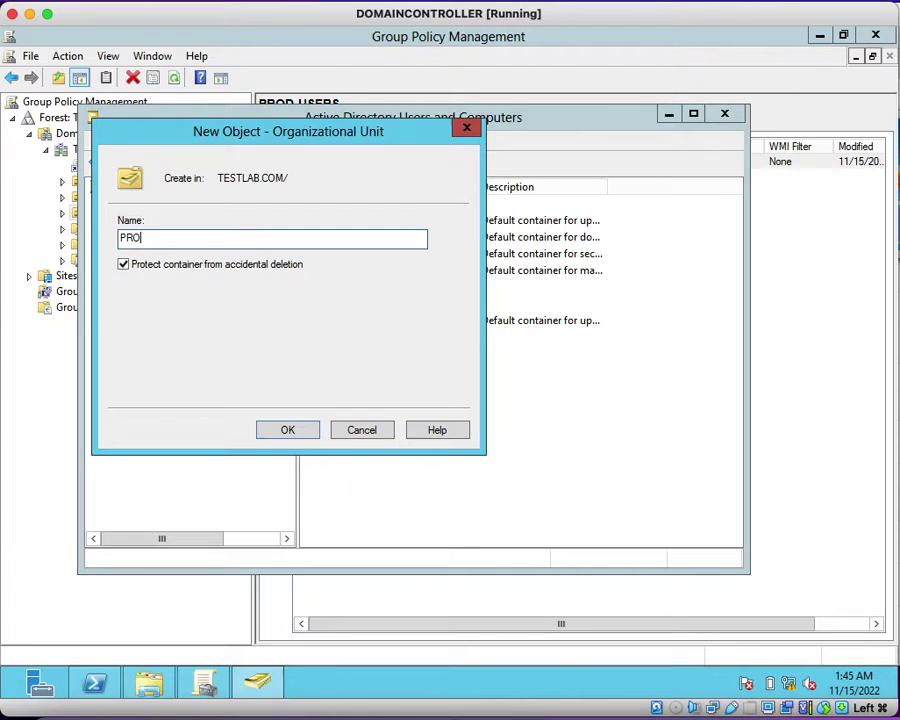
text(D-COMP)
click(289, 431)
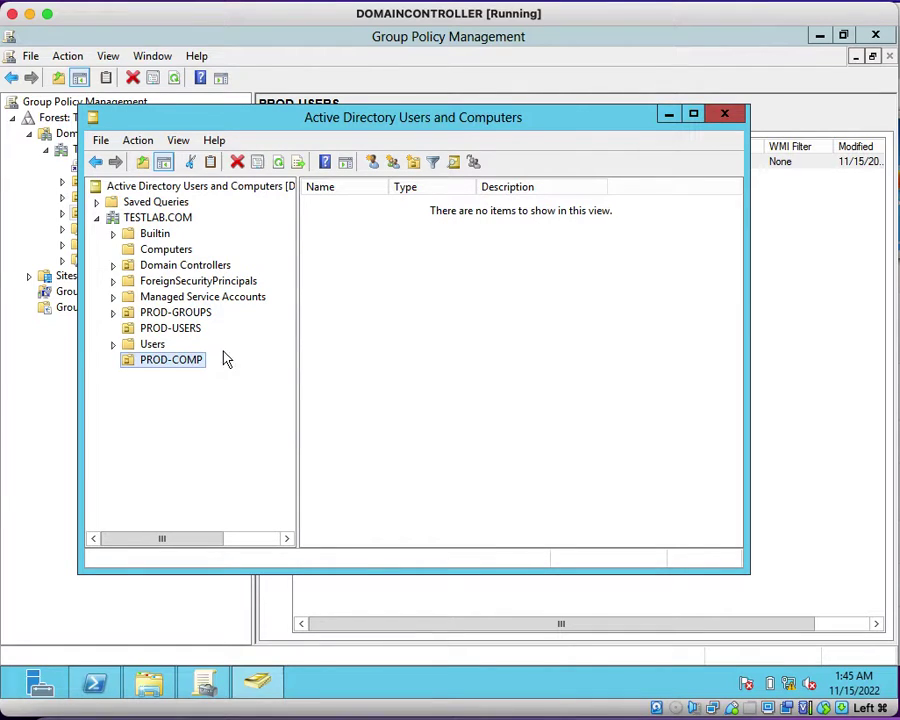
Move the COMP01 computer from Computers into PROD-COMP and confirm it appears there.
click(174, 250)
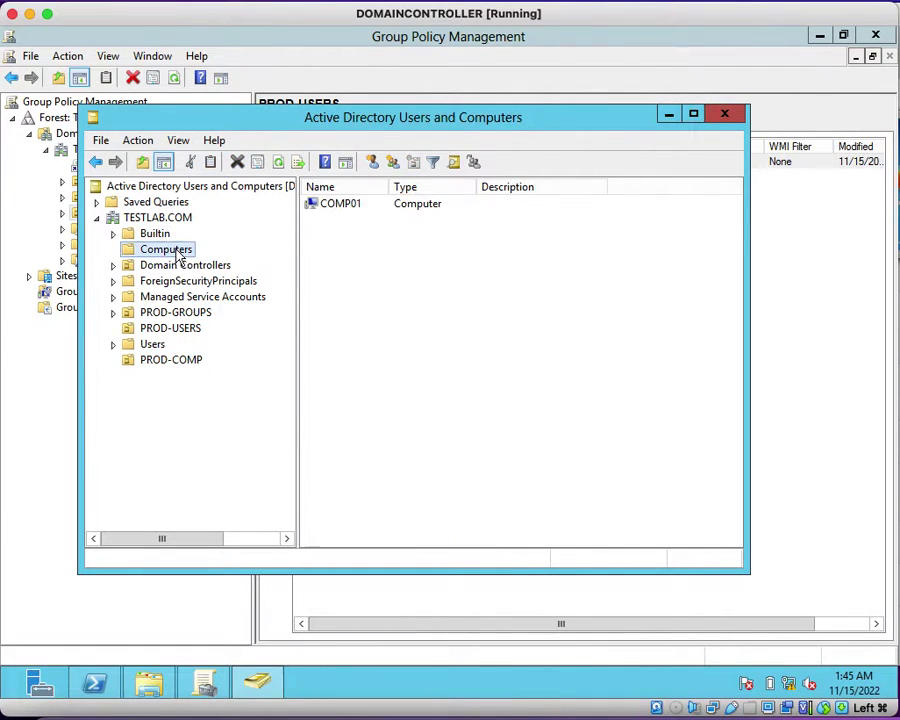
click(347, 206)
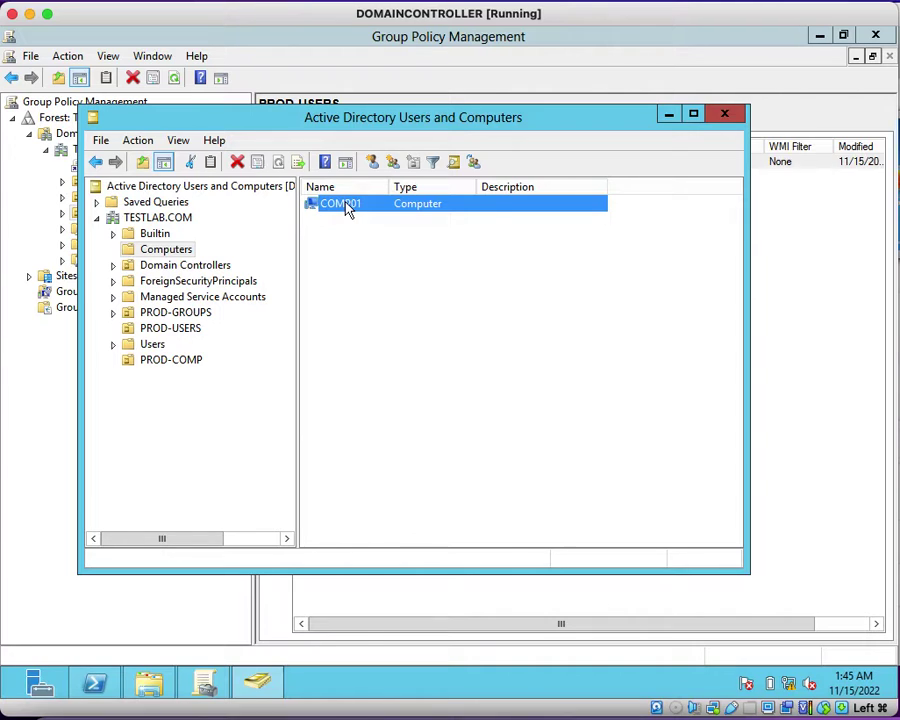
right_click(345, 207)
click(390, 271)
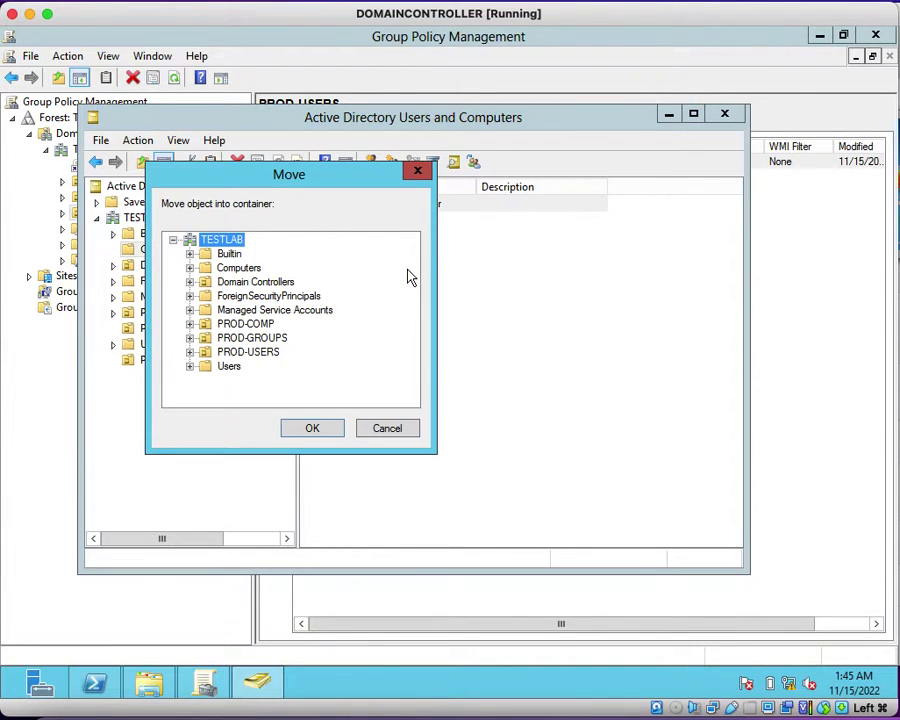
click(258, 328)
click(312, 428)
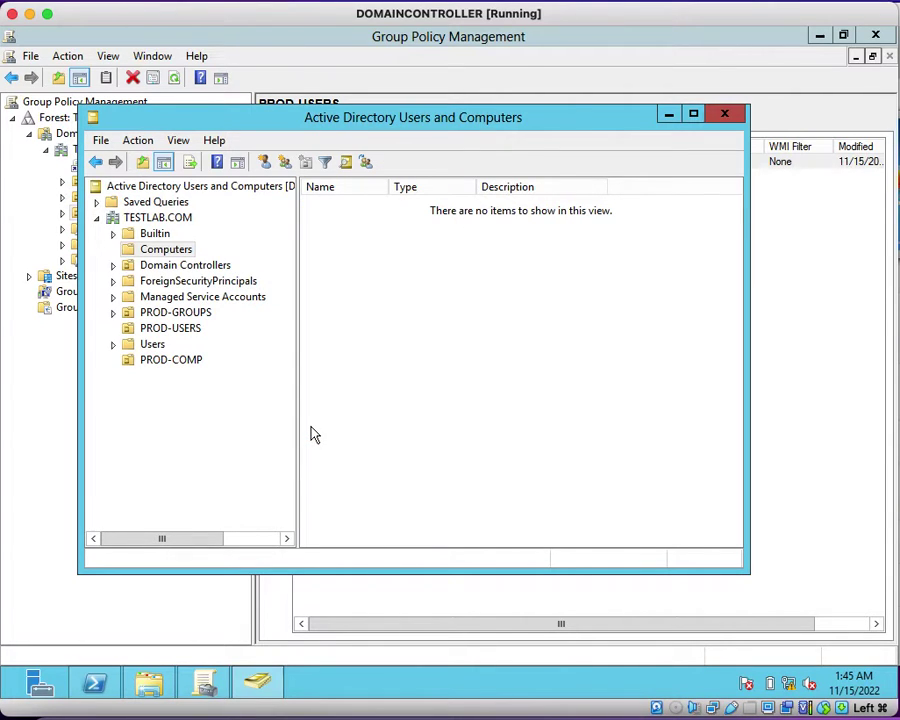
click(150, 362)
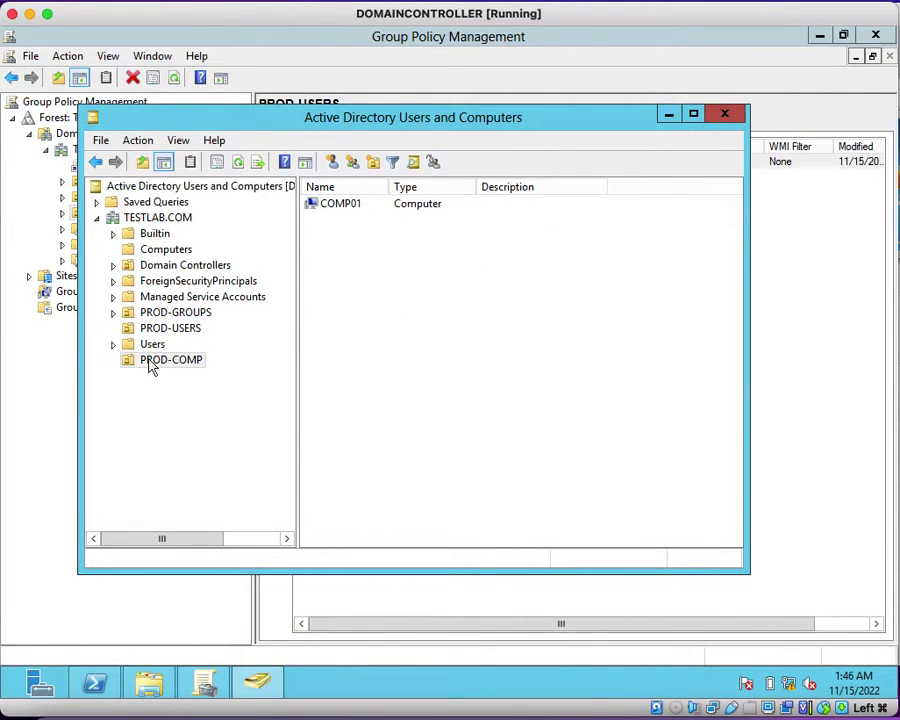
click(356, 212)
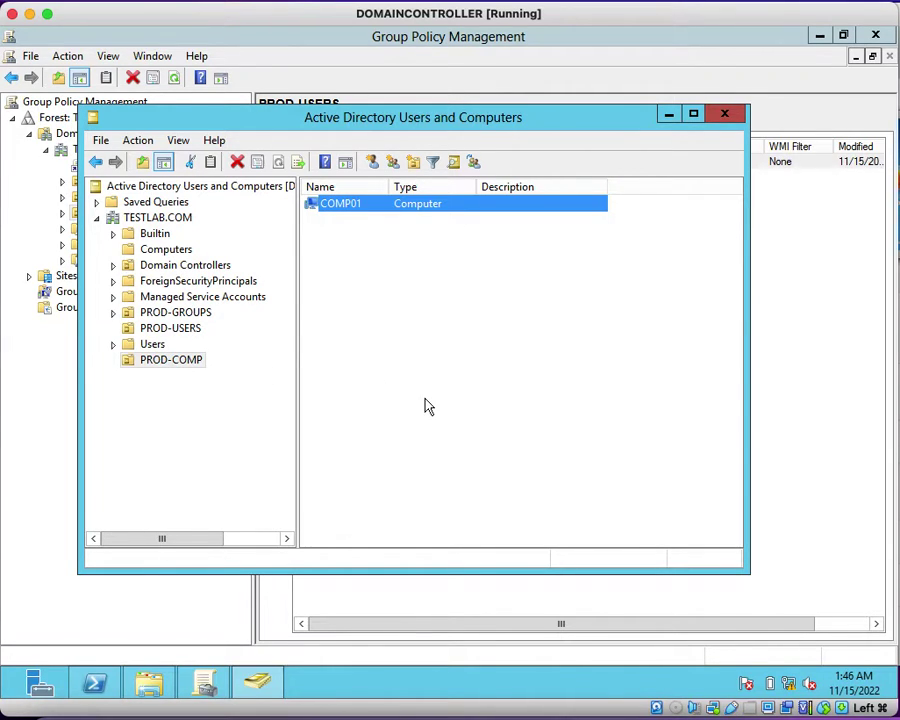
click(552, 350)
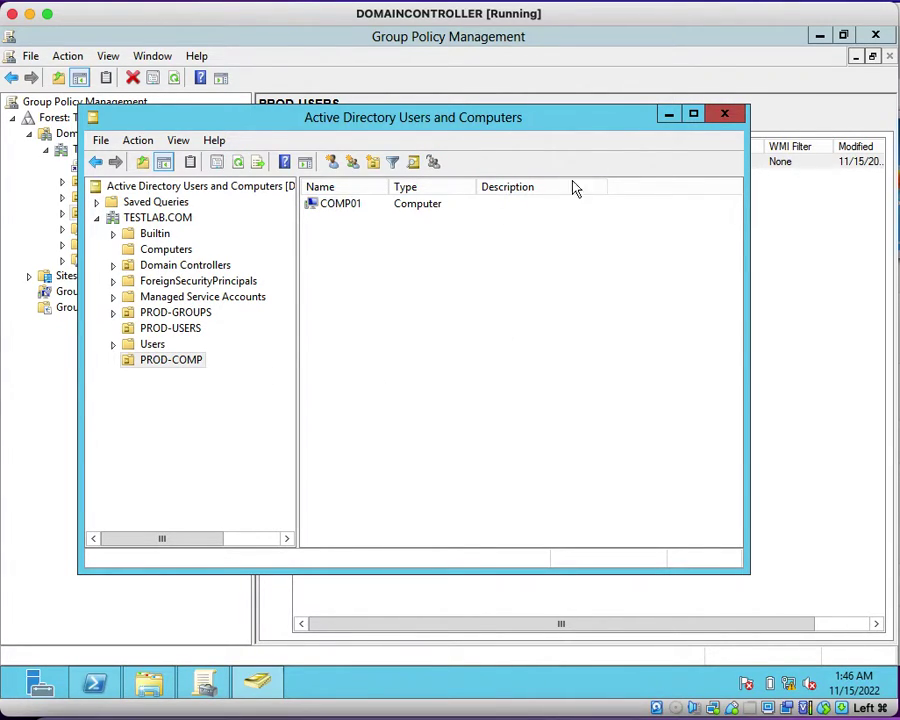
Minimize ADUC and refresh Group Policy Management so the PROD-COMP unit appears.
click(670, 116)
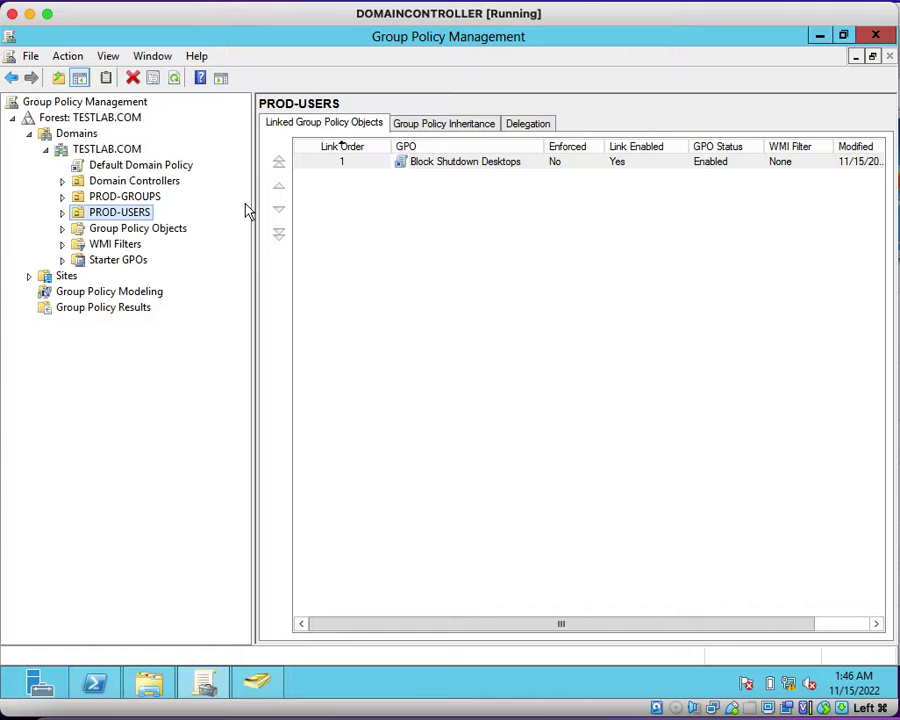
click(14, 118)
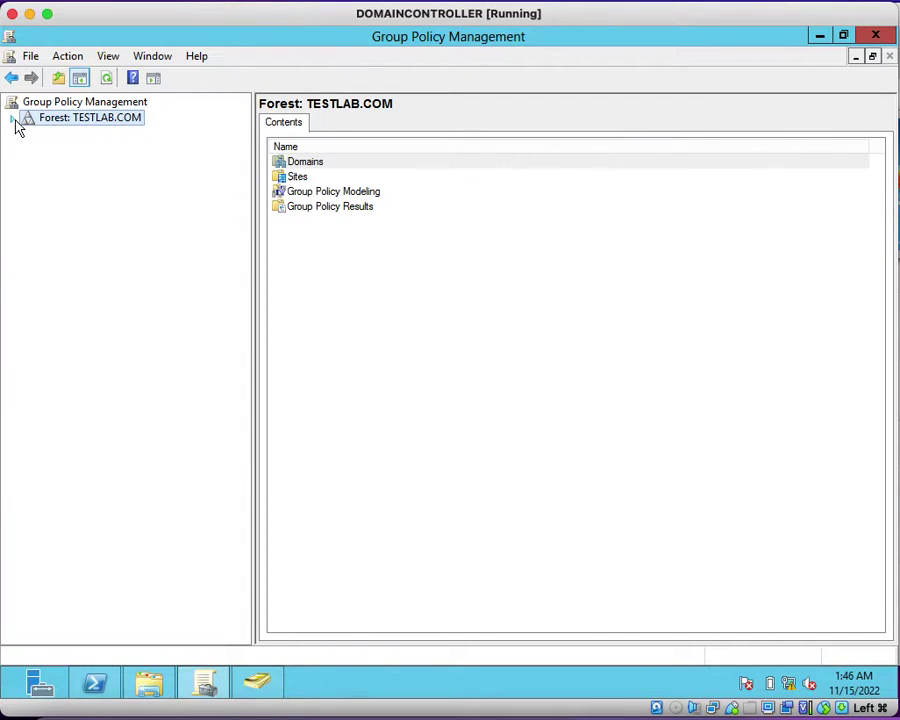
click(13, 121)
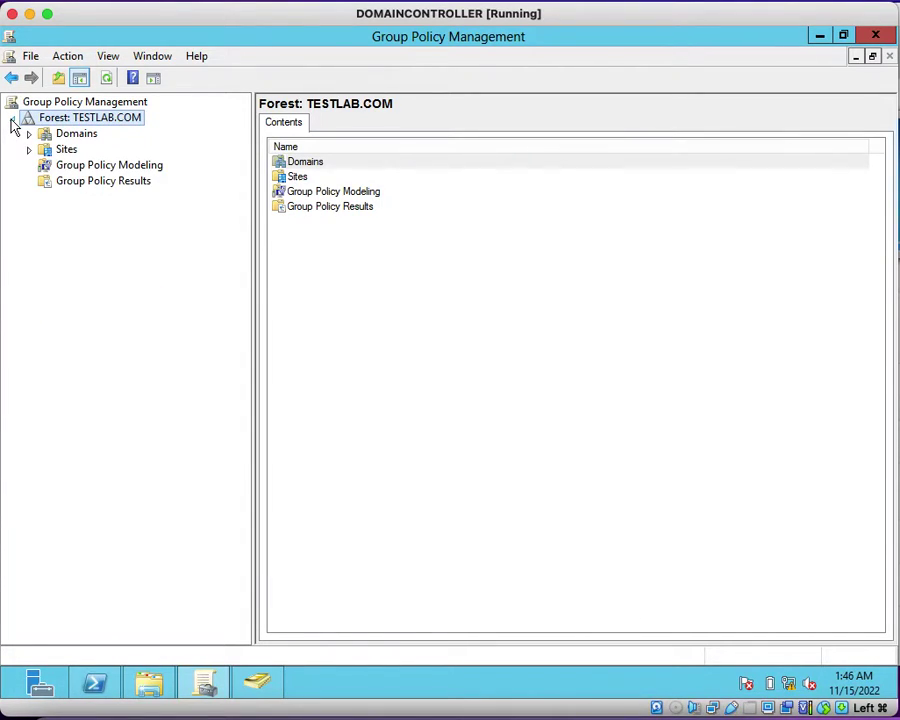
click(108, 80)
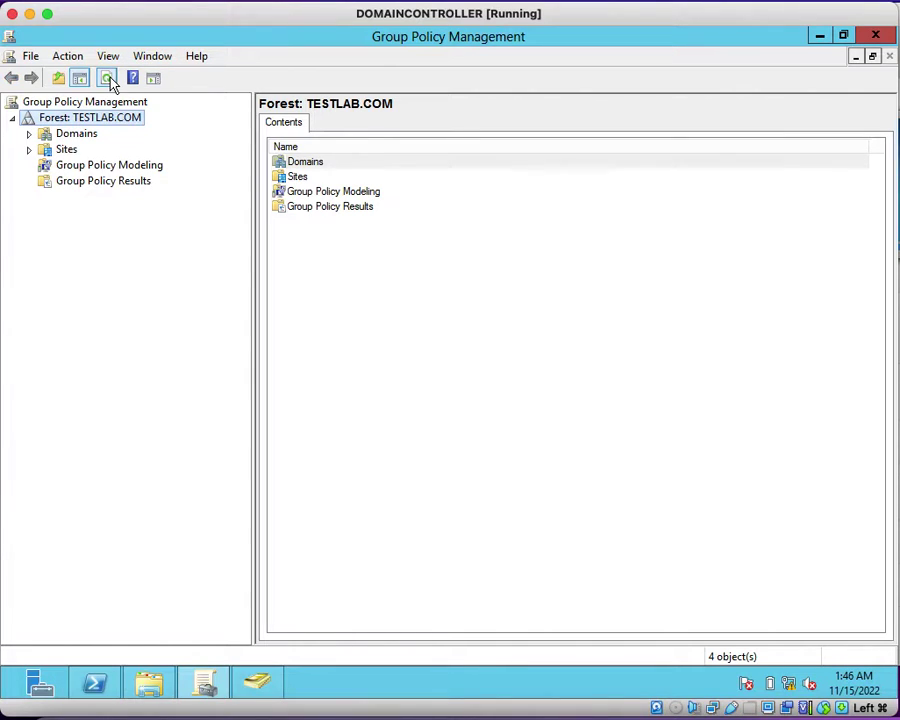
click(30, 135)
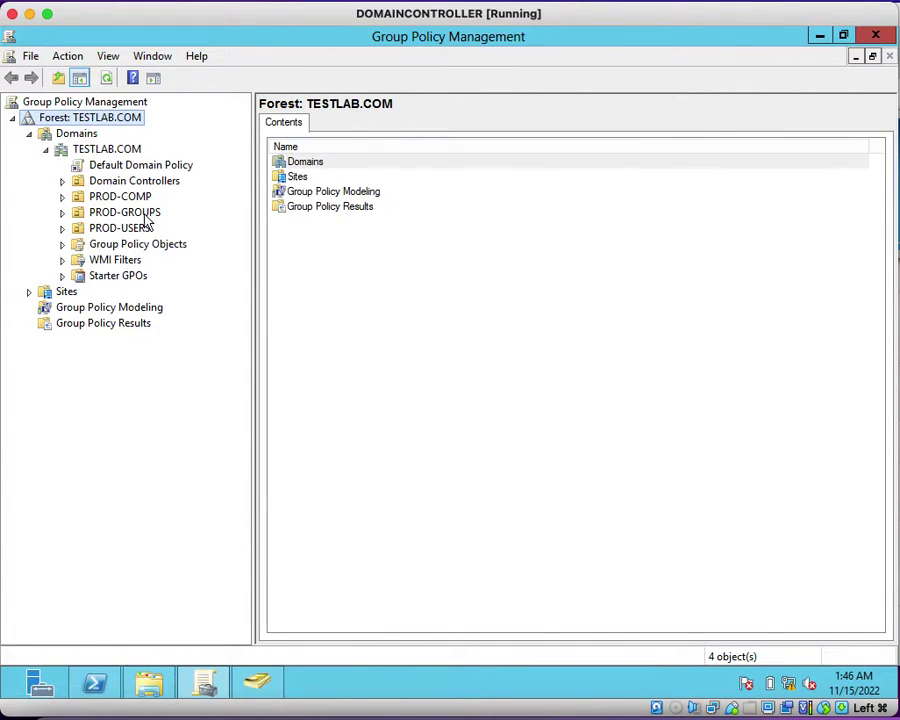
click(106, 199)
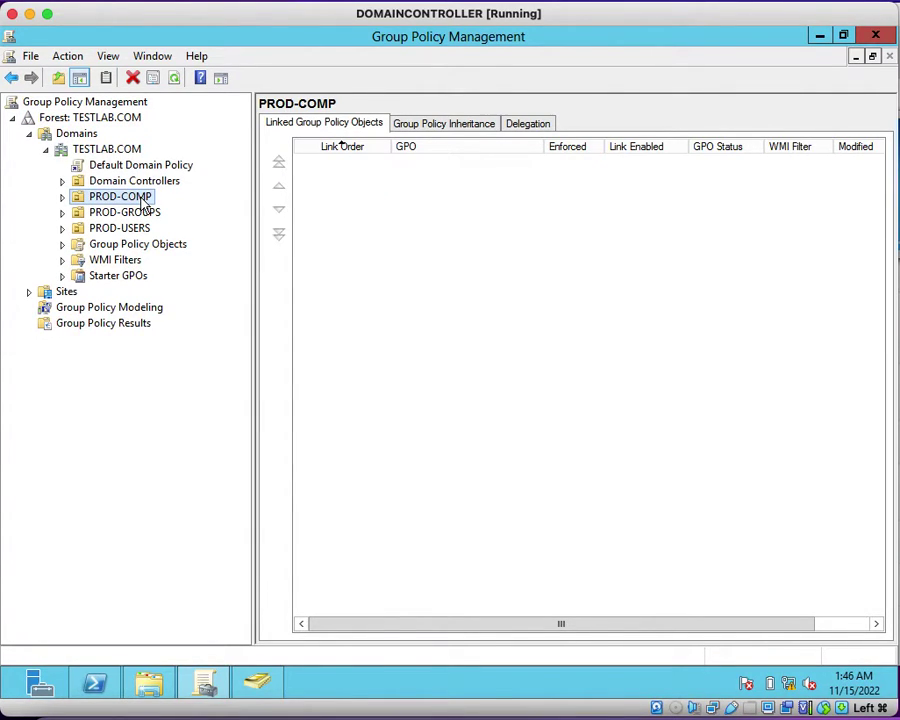
Create a GPO named 'Deny Removable storage' linked to PROD-COMP.
right_click(142, 198)
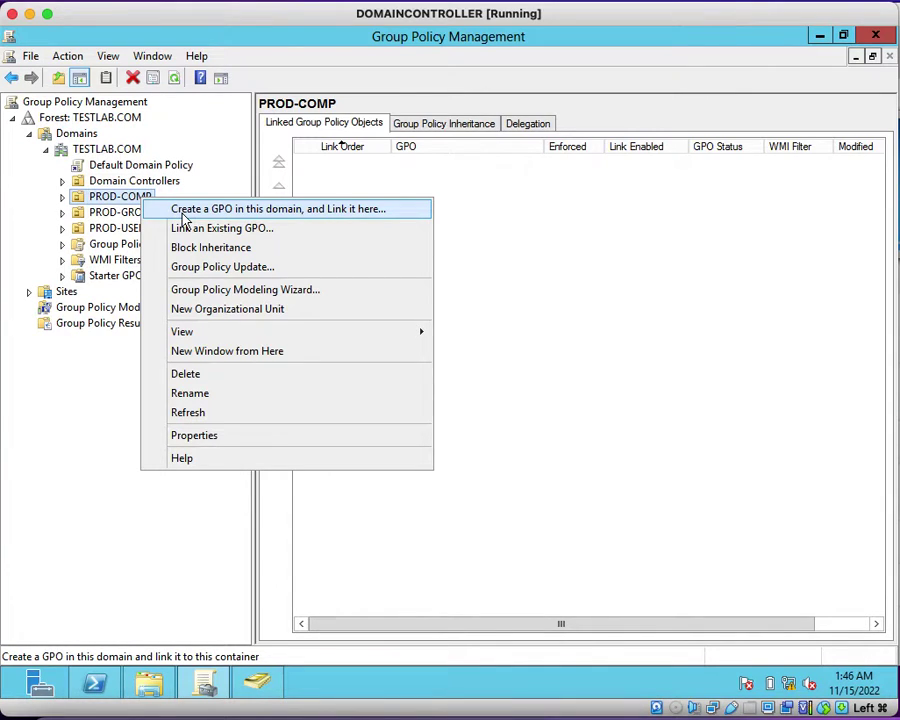
click(183, 216)
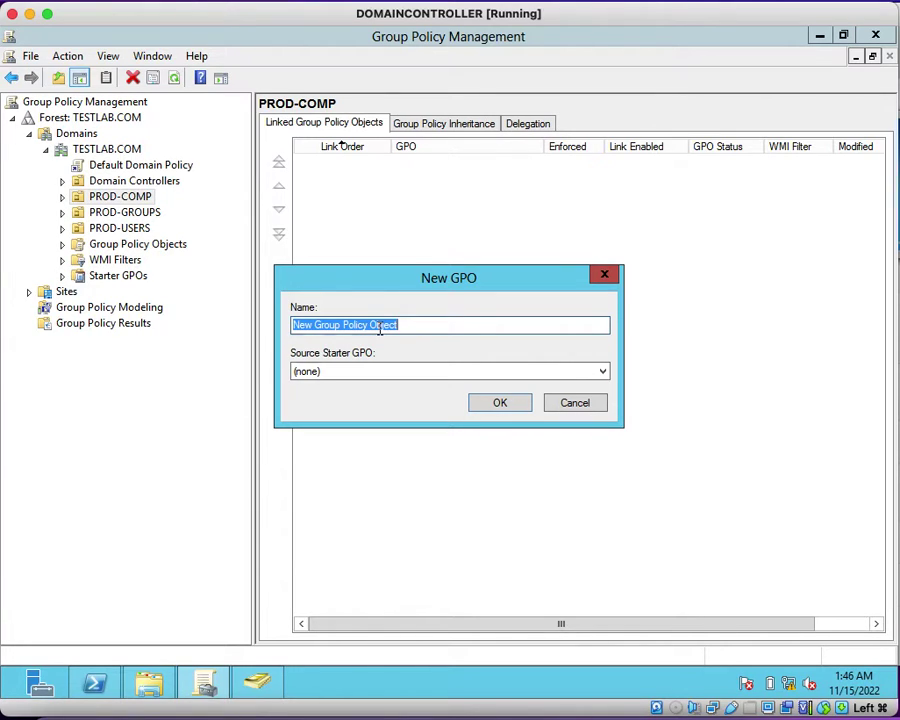
text(Deny )
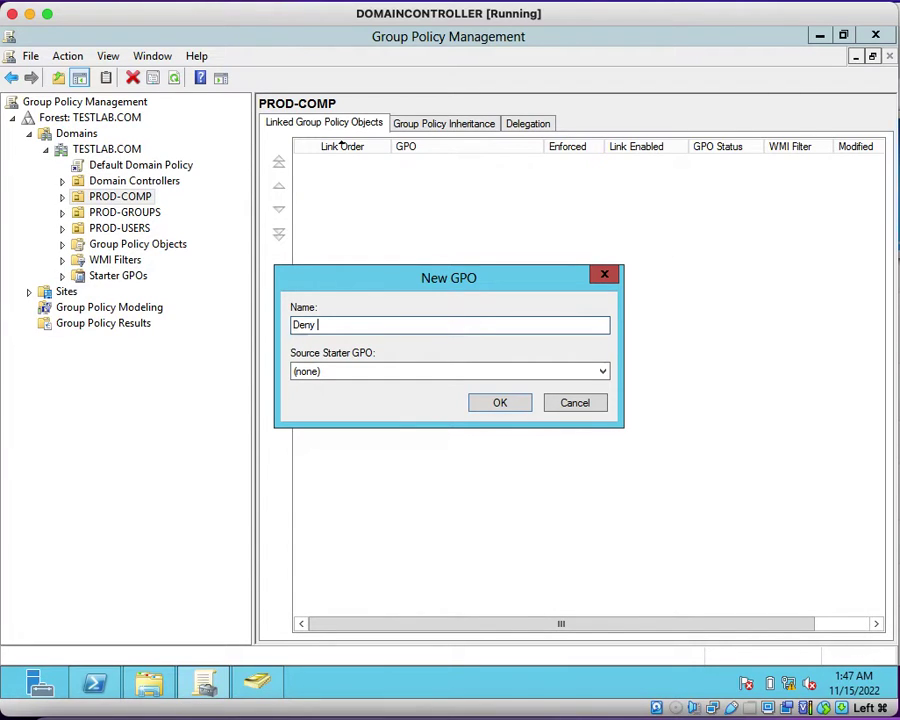
text(Removable storage)
click(513, 407)
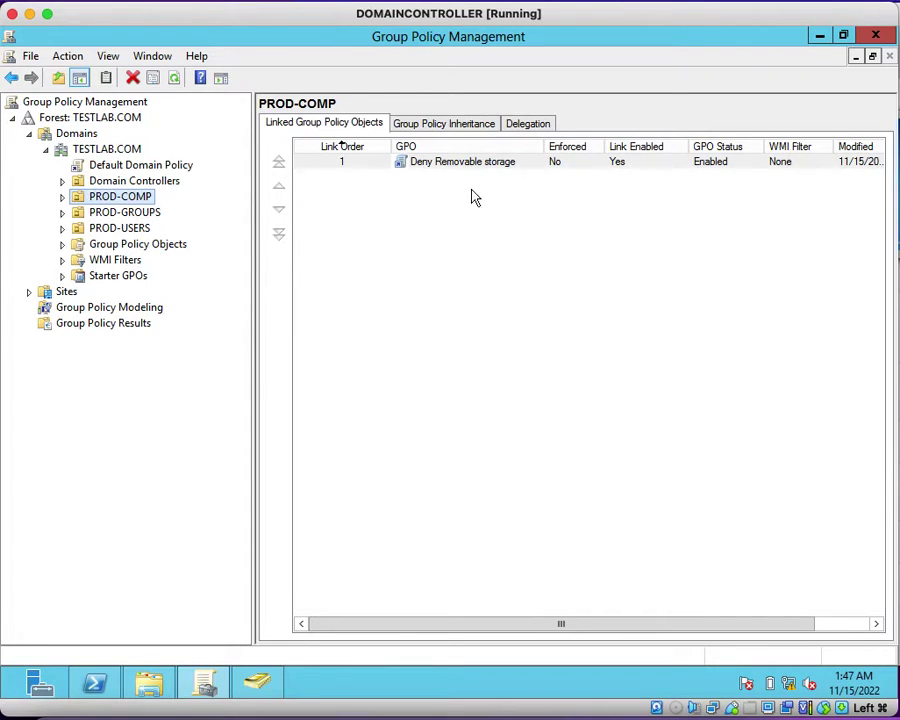
Open the Deny Removable storage GPO under PROD-COMP in the policy editor.
click(62, 197)
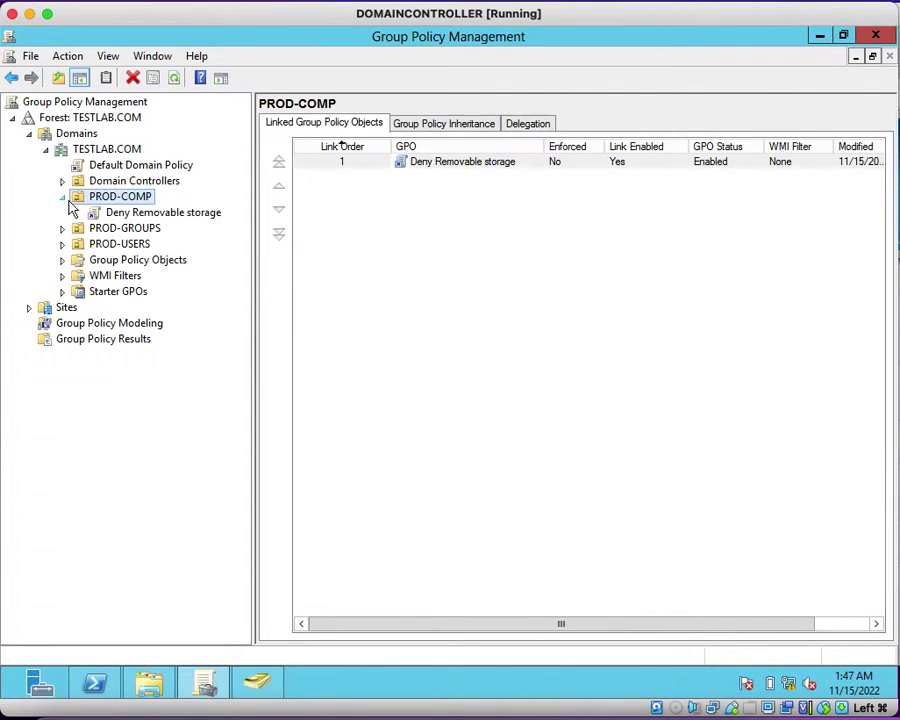
click(88, 212)
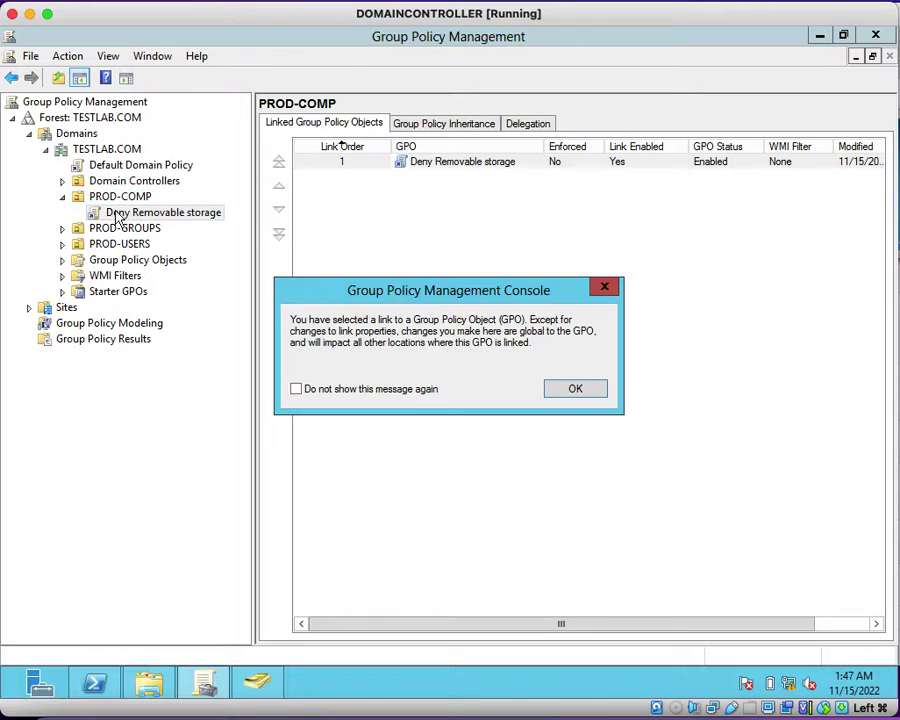
click(575, 389)
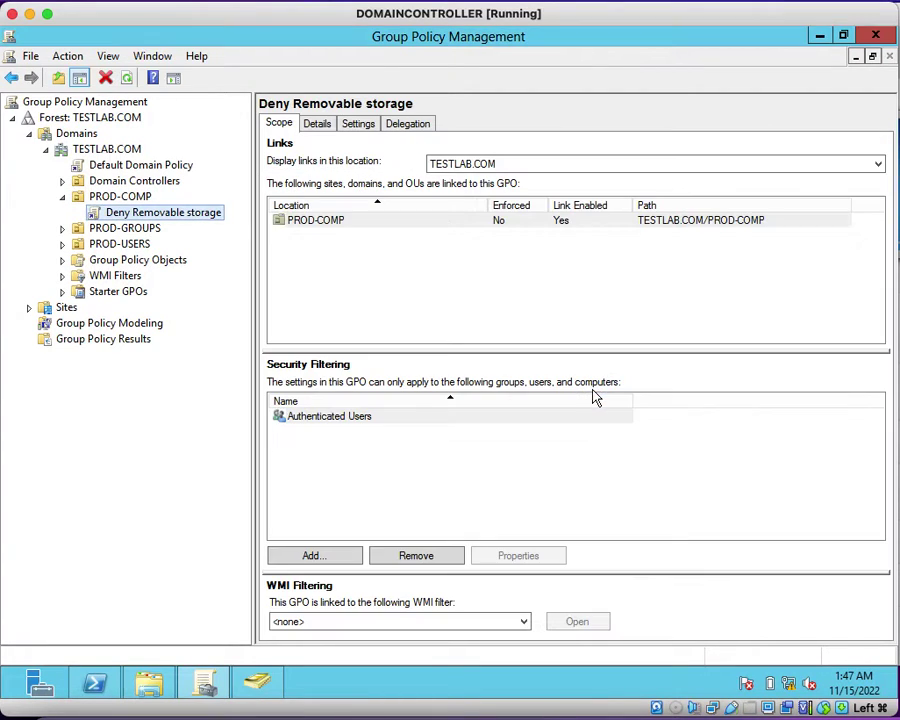
right_click(220, 224)
click(252, 228)
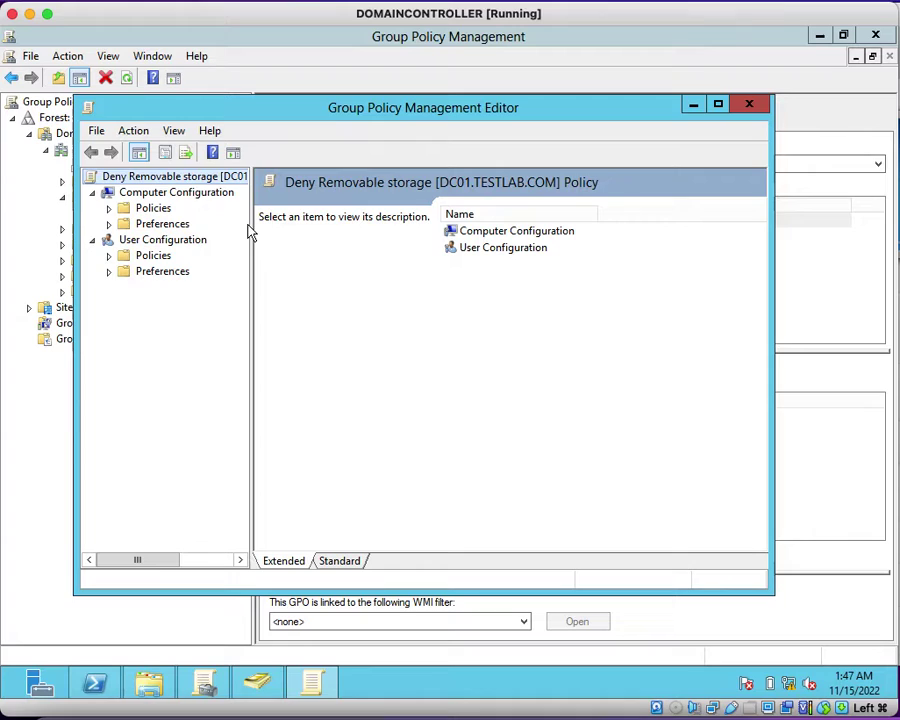
Browse Computer Configuration > Administrative Templates > System > Removable Storage Access and select 'All Removable Storage classes: Deny all access'.
click(172, 196)
drag(250, 318, 304, 318)
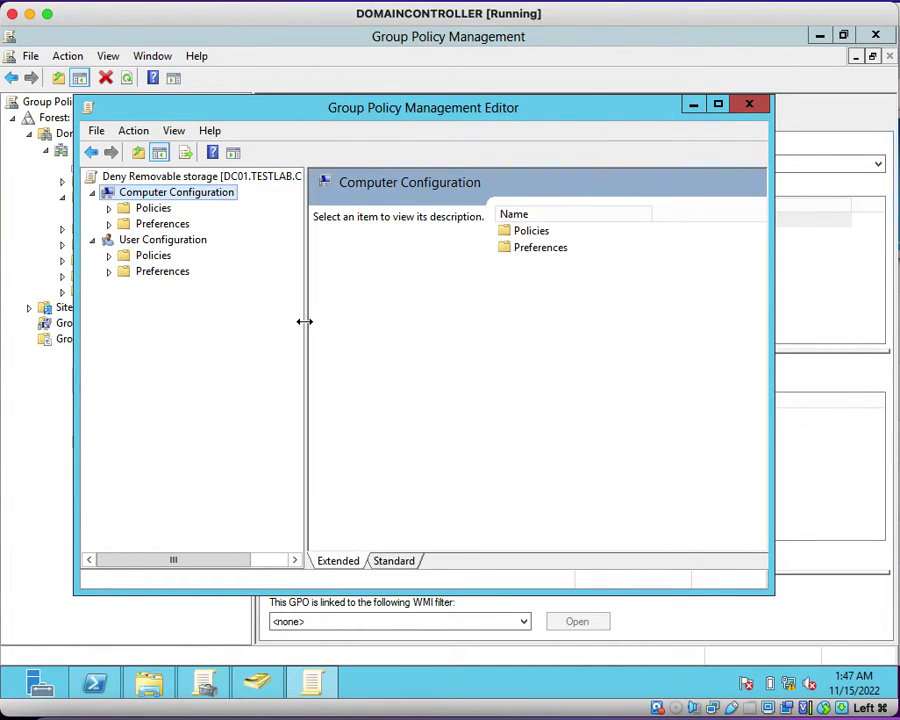
click(108, 209)
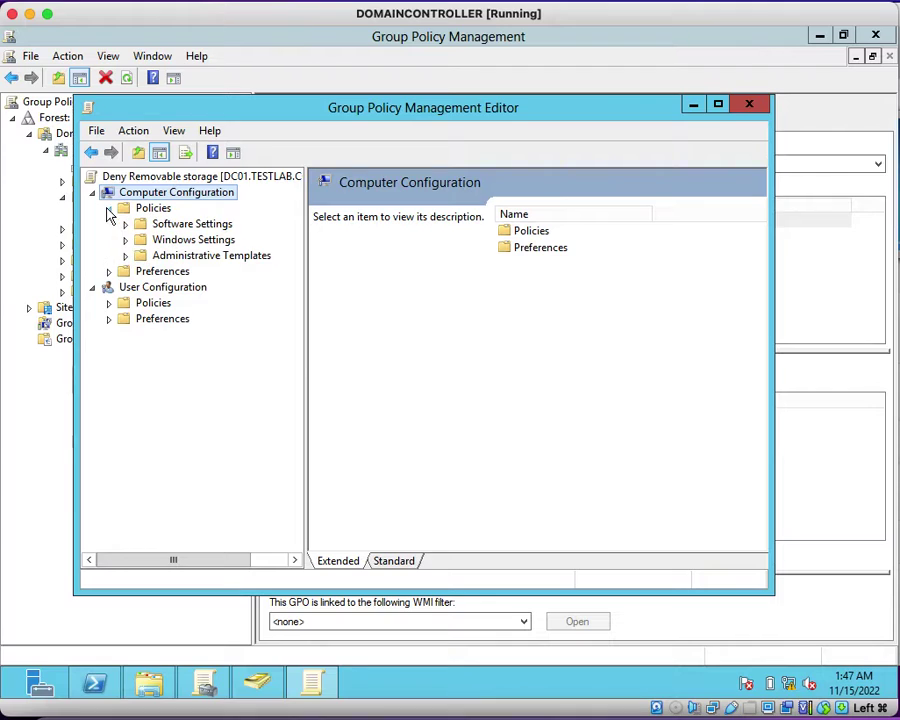
click(126, 257)
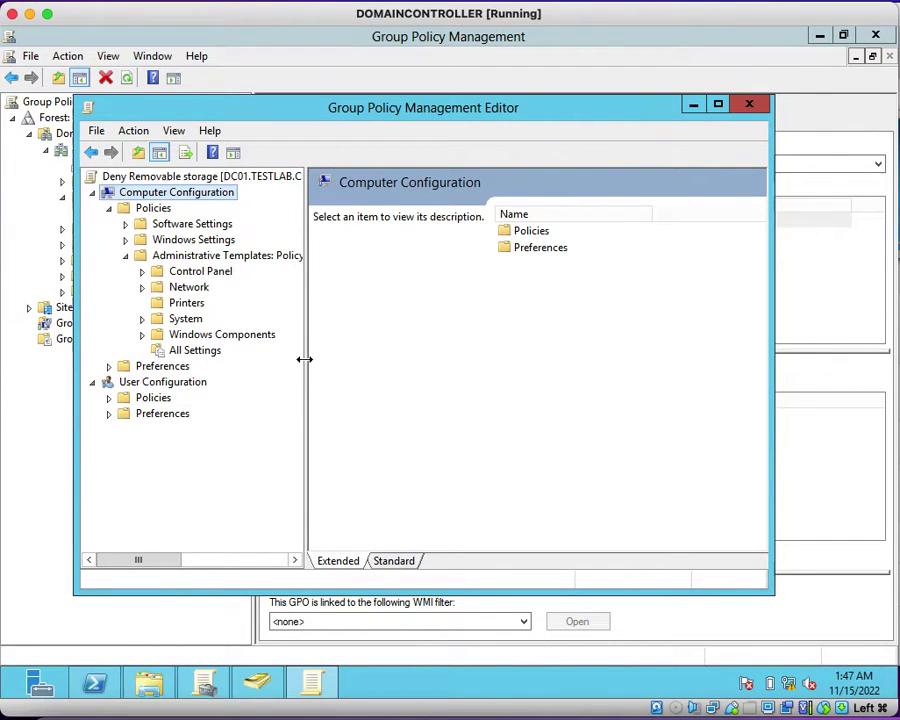
drag(304, 359, 410, 361)
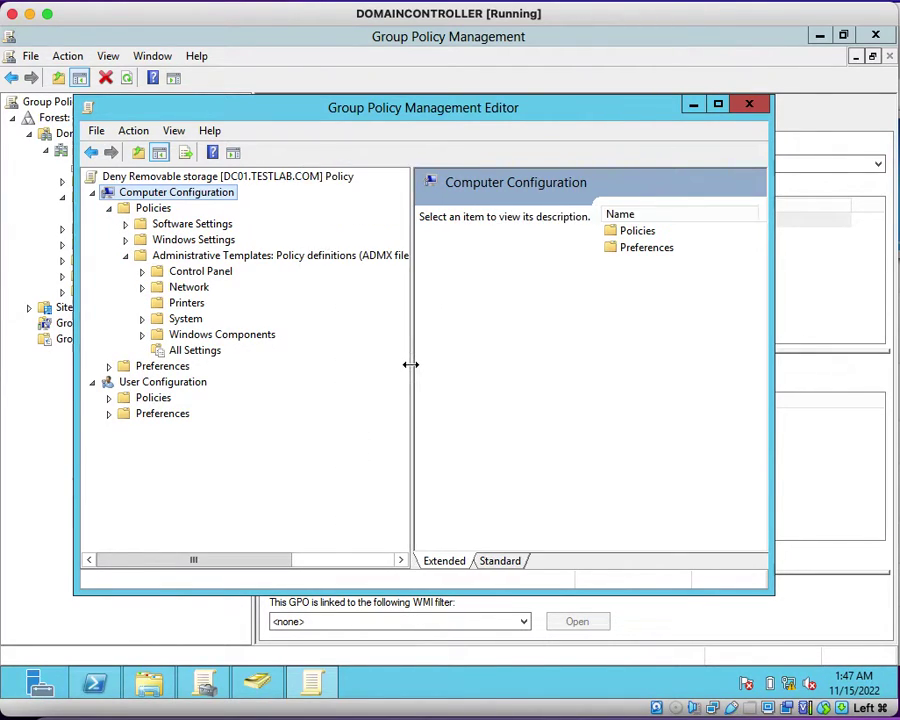
click(156, 319)
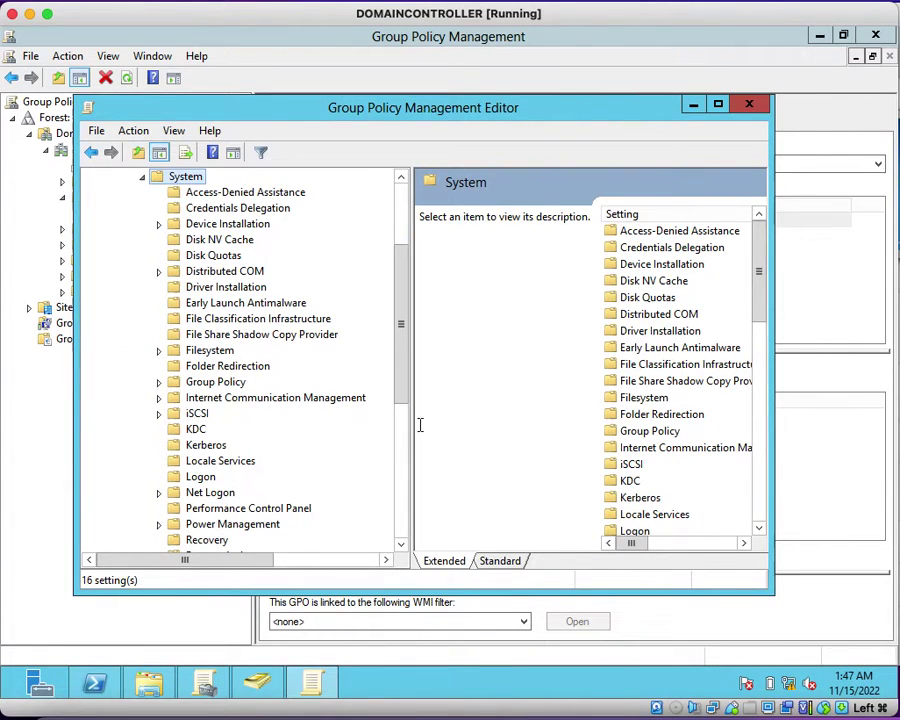
drag(408, 422, 358, 418)
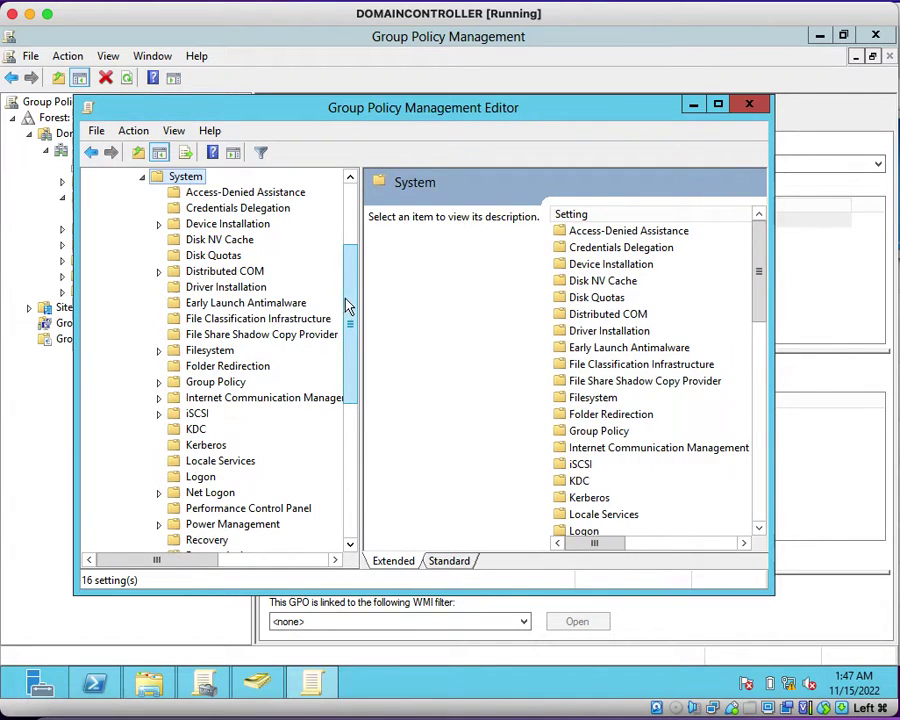
drag(350, 305, 350, 350)
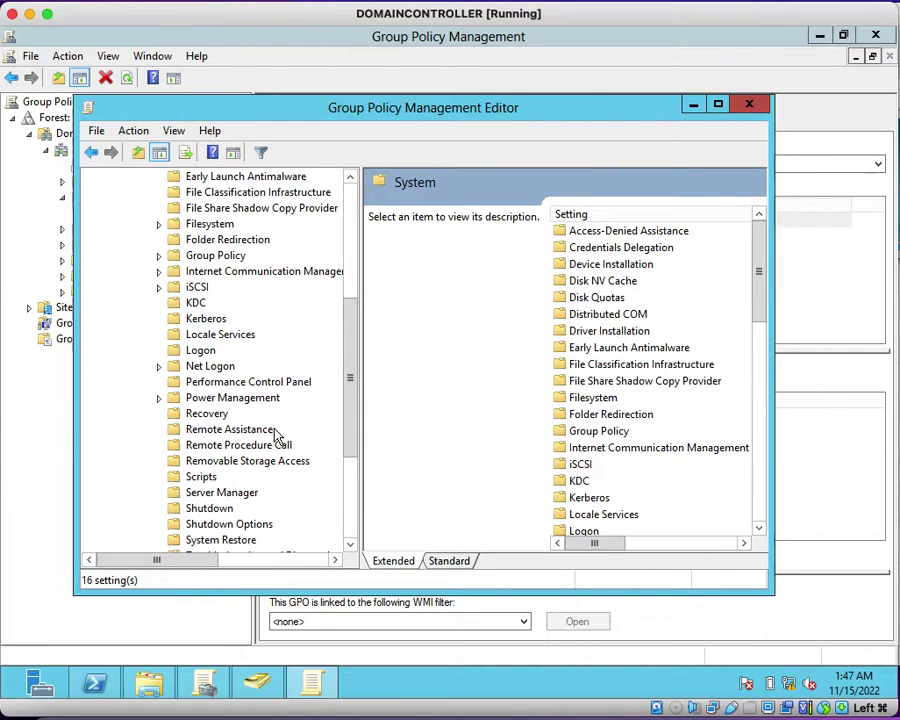
click(250, 466)
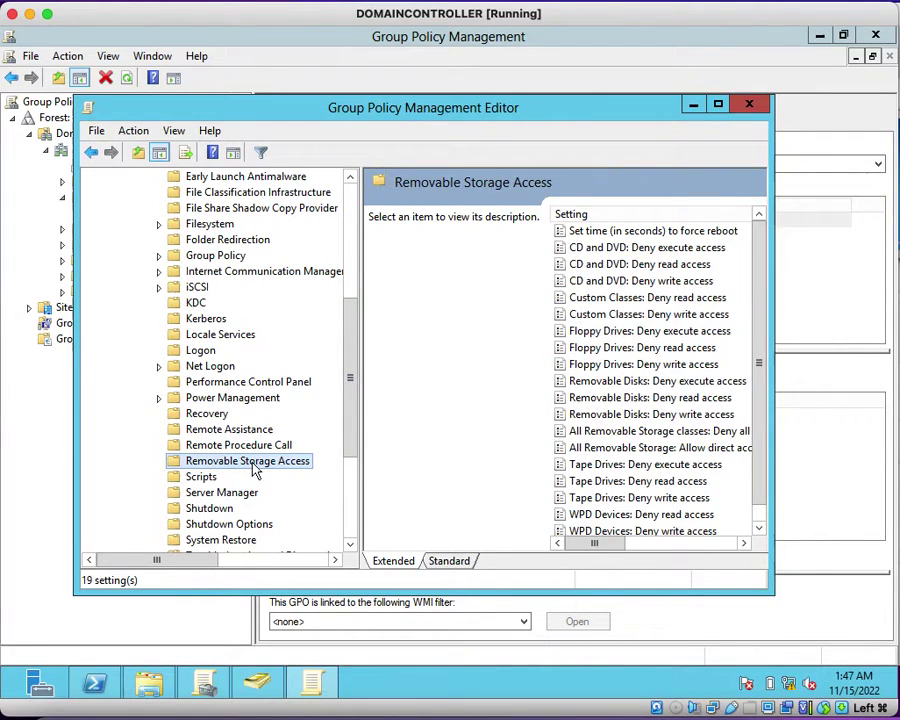
click(437, 562)
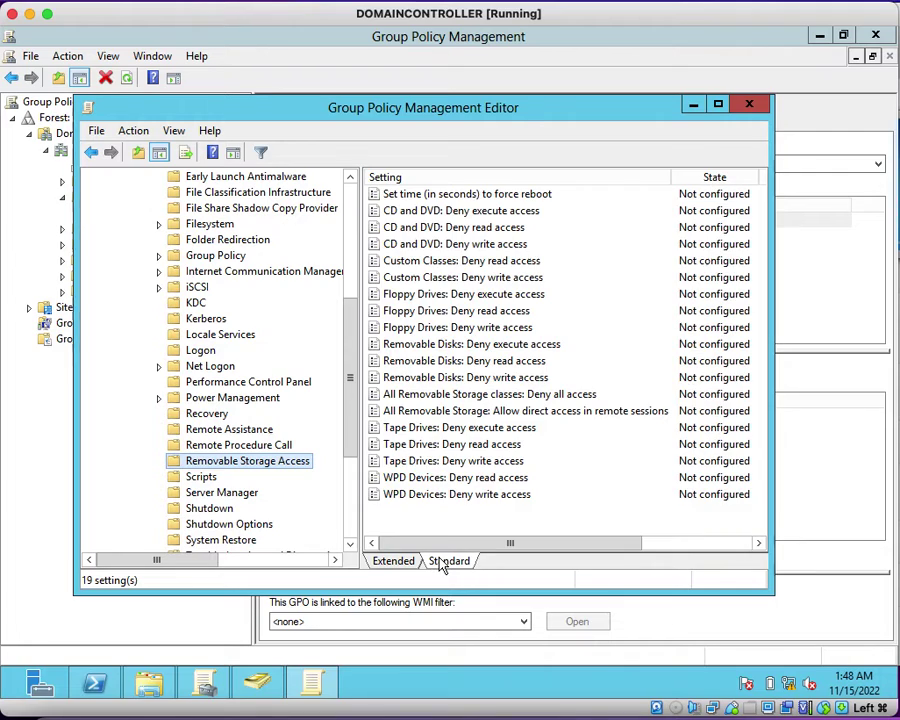
drag(773, 405, 828, 405)
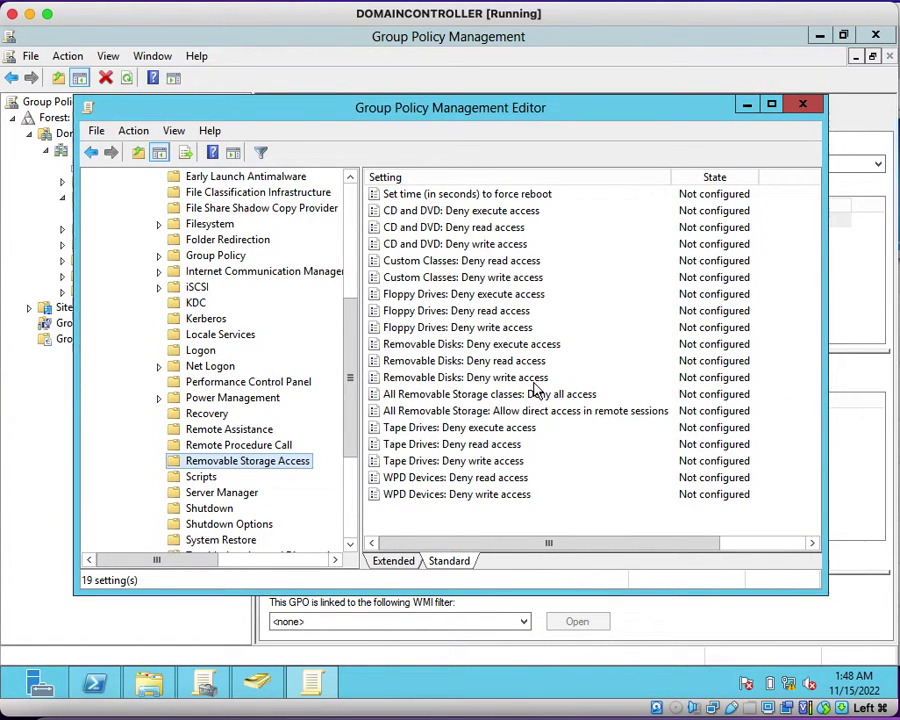
click(479, 396)
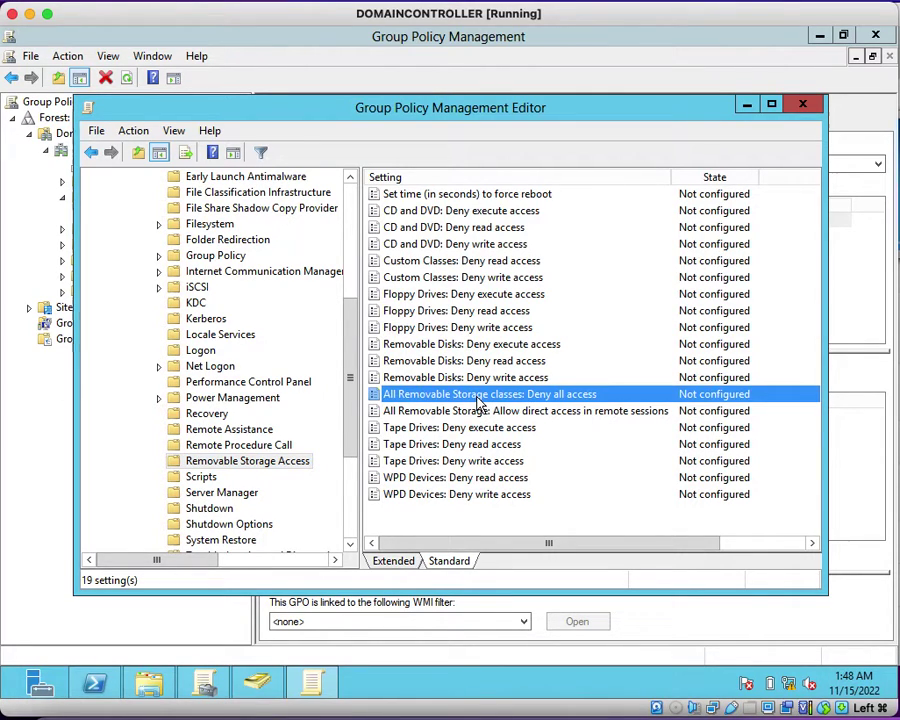
Set 'All Removable Storage classes: Deny all access' to Enabled, apply and confirm.
double_click(550, 396)
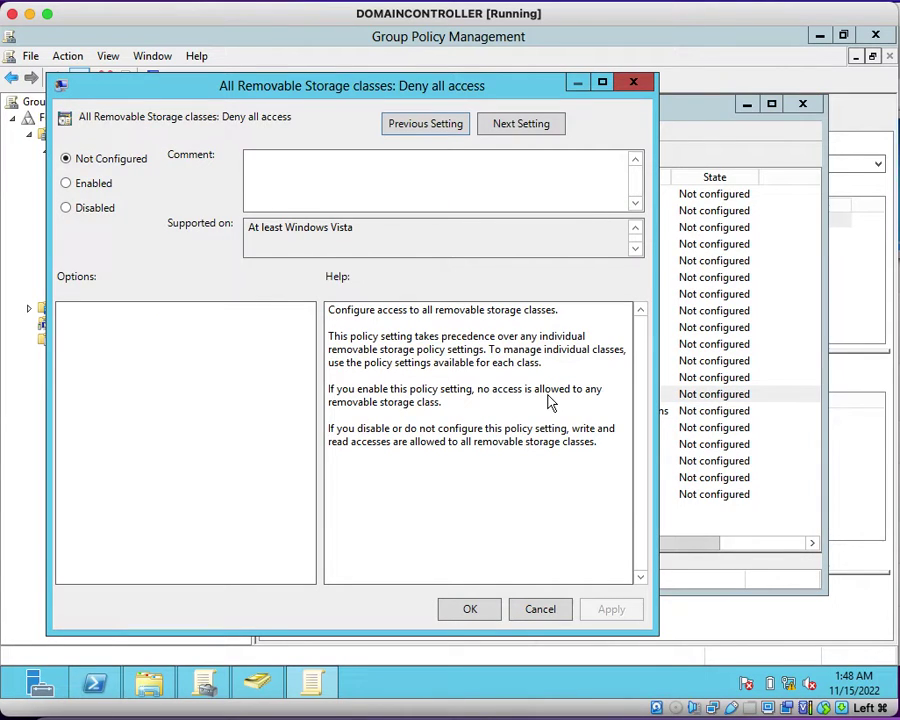
click(87, 192)
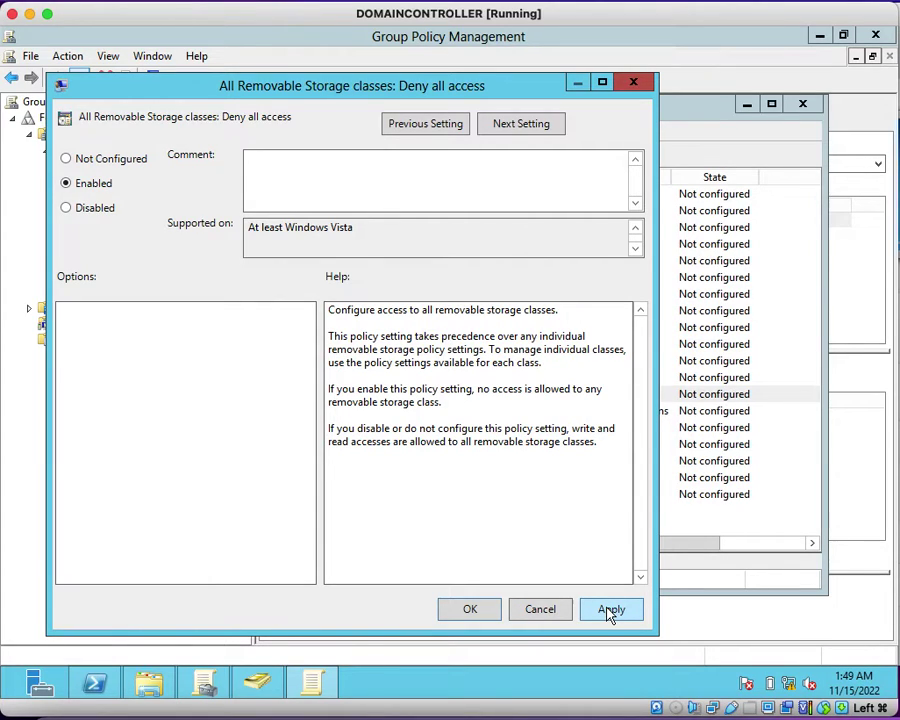
click(610, 610)
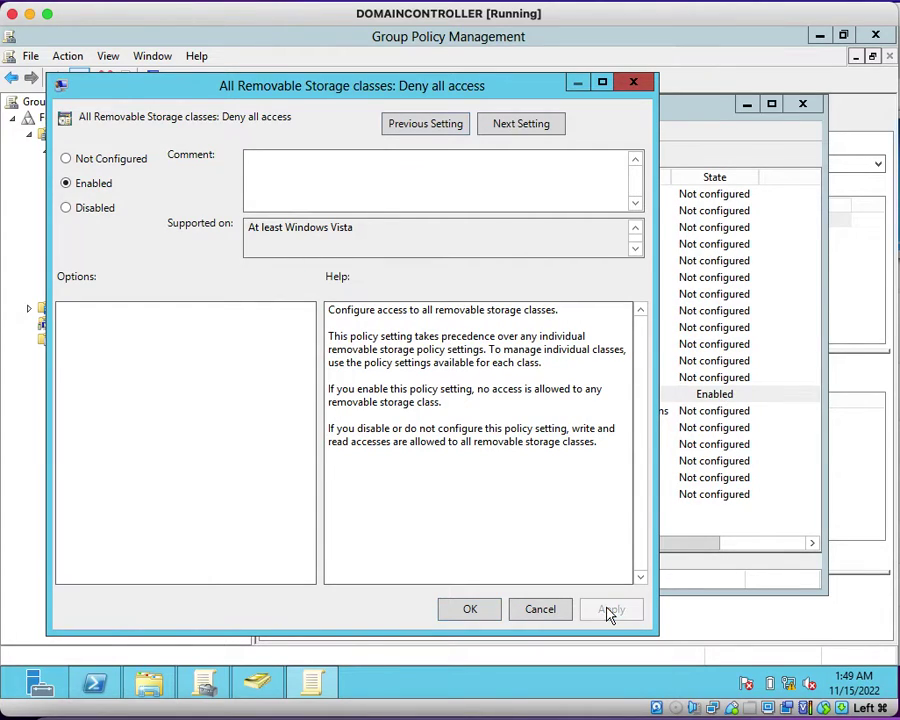
click(470, 610)
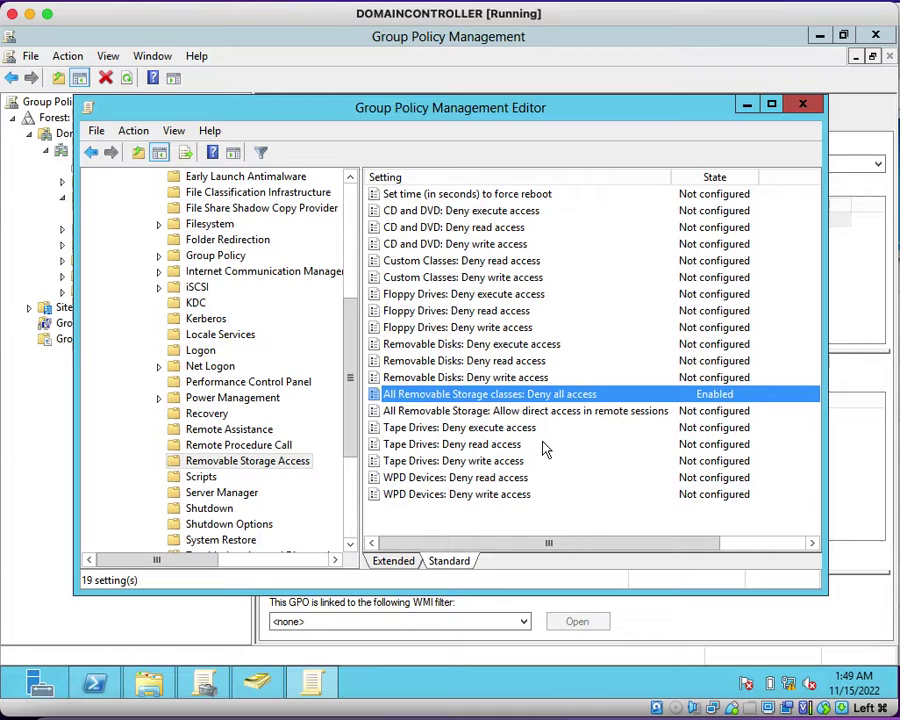
Close the policy editor and refresh Group Policy Management, dismissing the link warning.
click(806, 105)
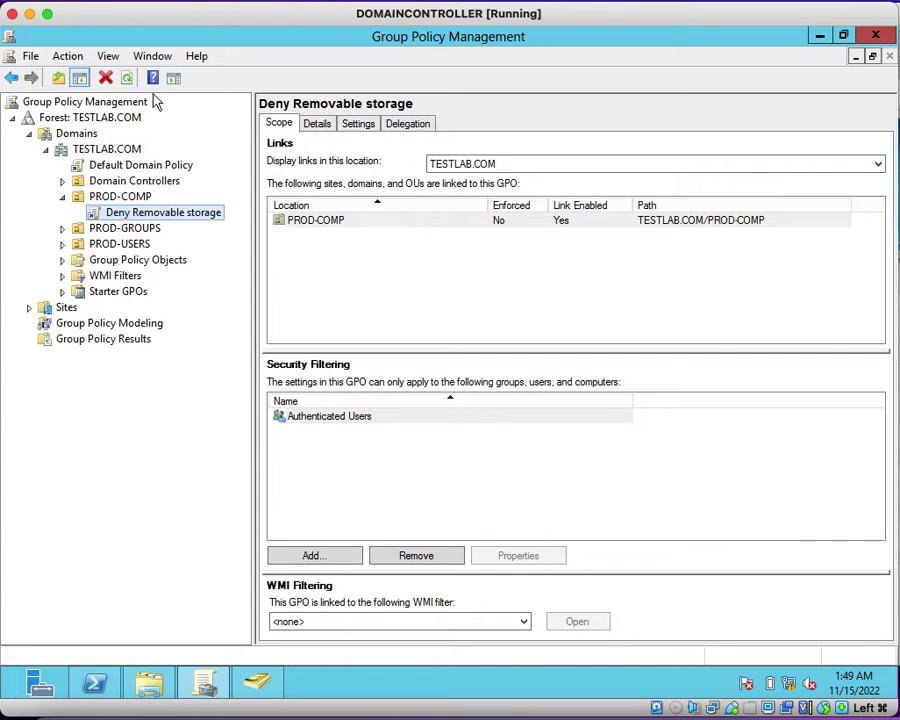
click(127, 78)
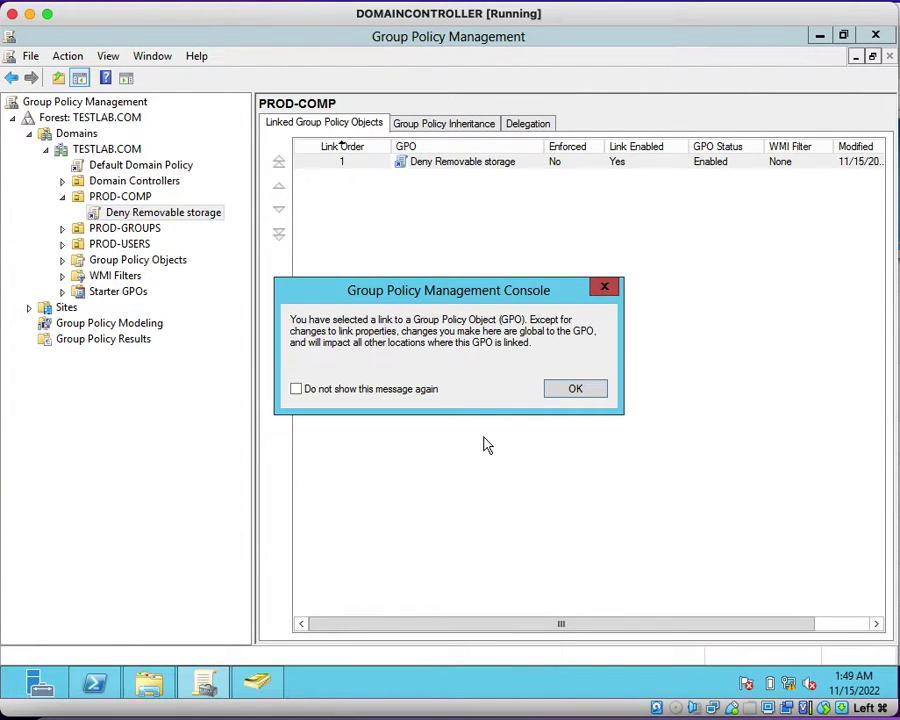
click(568, 398)
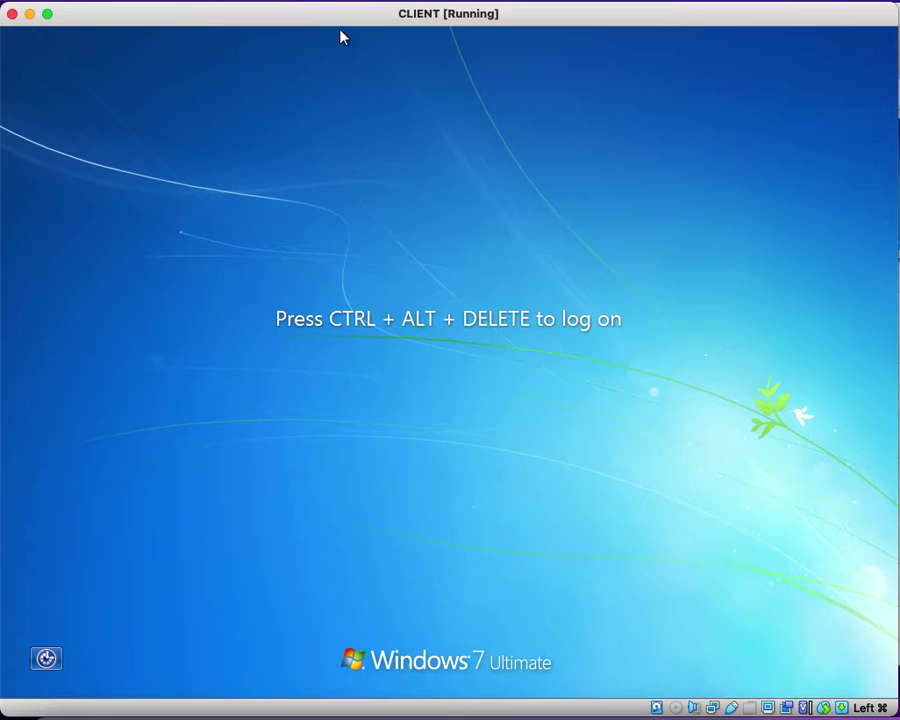
Send Ctrl-Alt-Del to the Windows 7 client and log on with the domain user's password.
click(290, 14)
mouse_move(295, 16)
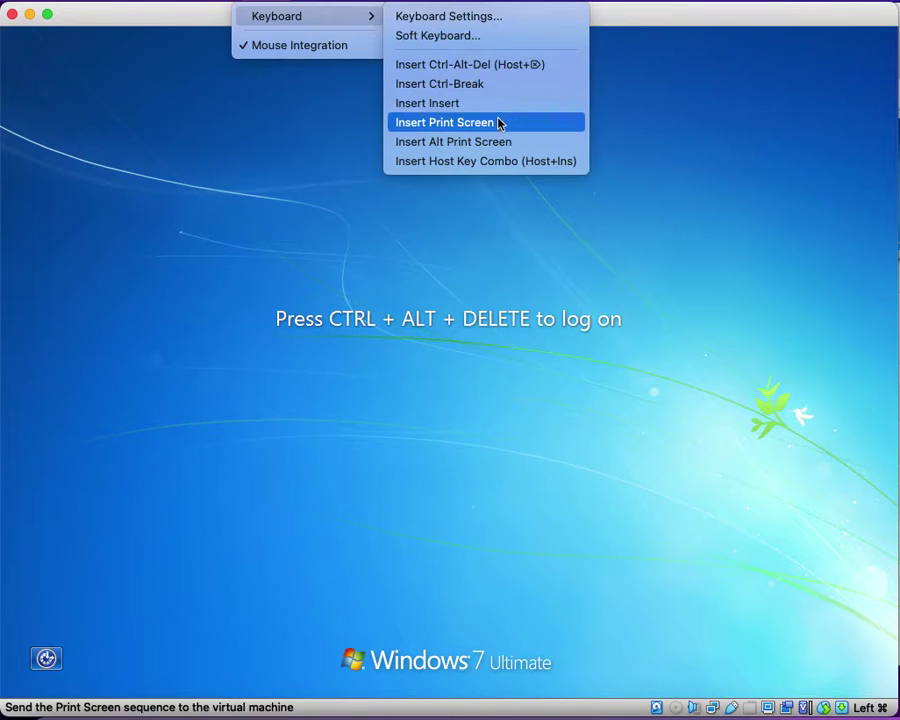
click(472, 65)
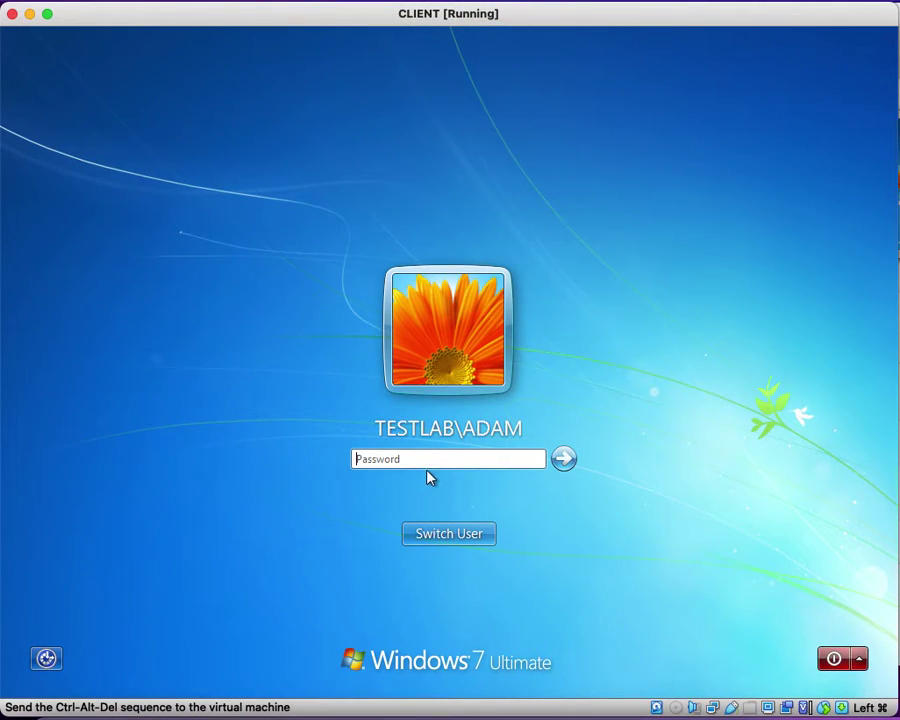
click(436, 457)
text(*************)
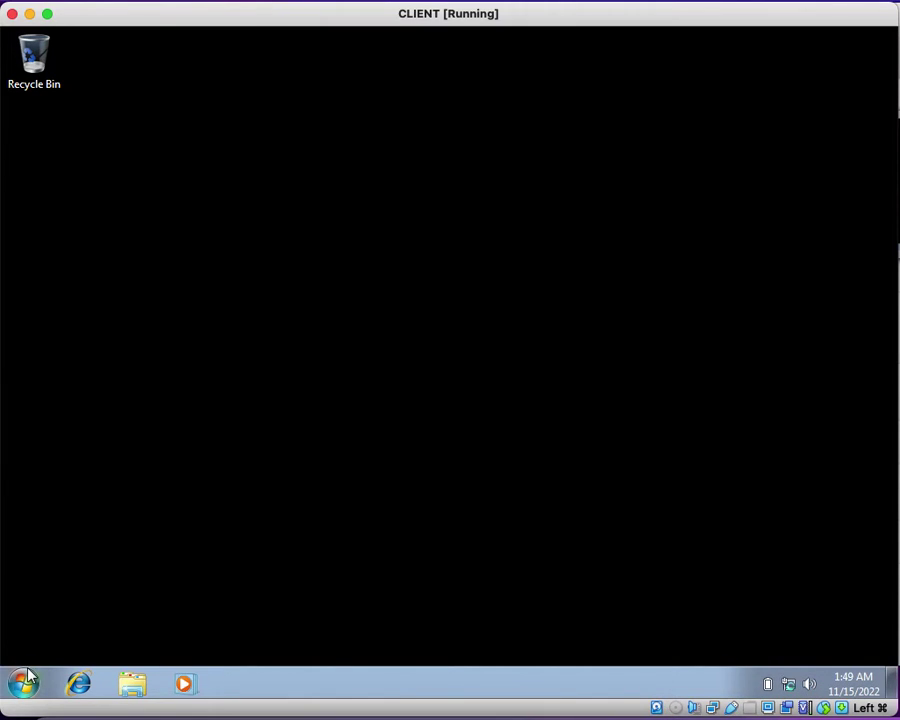
Open the Computer drives view on the client, then switch to VirtualBox Manager.
click(24, 684)
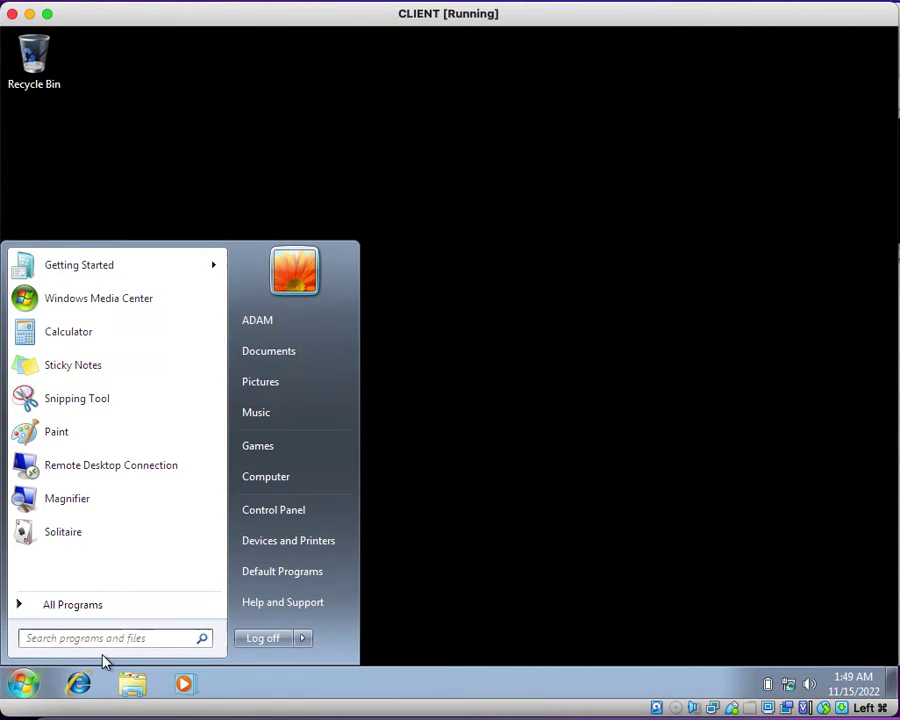
click(268, 491)
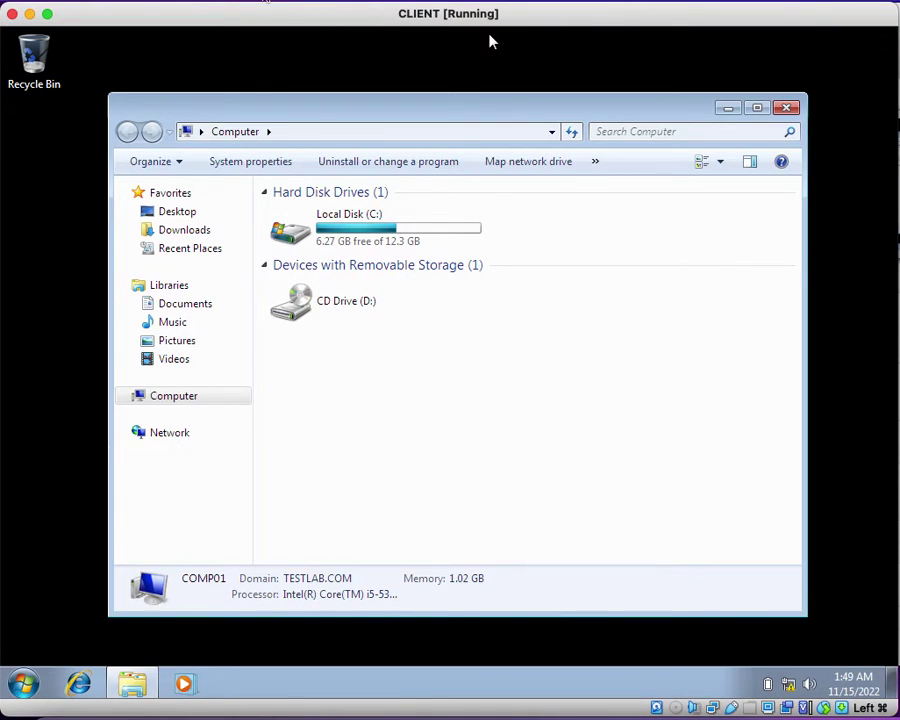
click(262, 2)
mouse_move(305, 1)
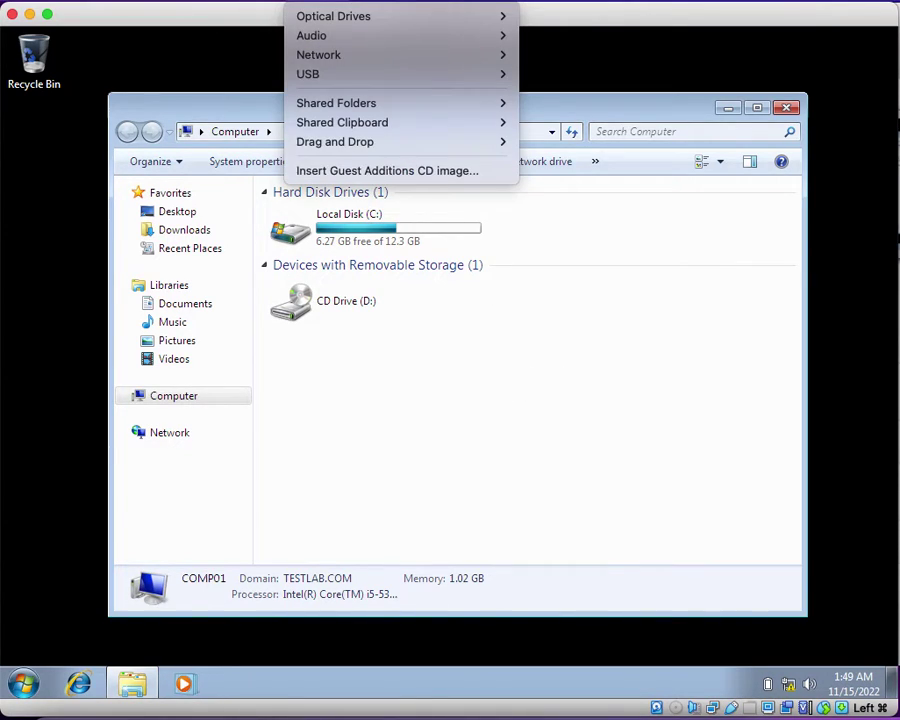
key(super+Tab)
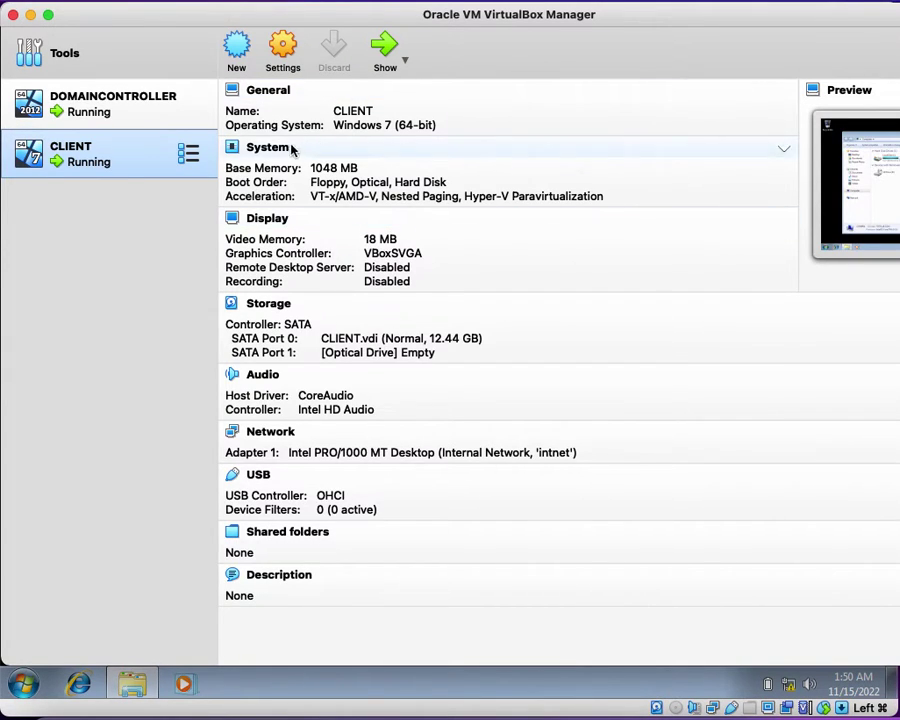
Review the CLIENT VM's storage (CLIENT.vdi, empty optical drive), ports, shared folders and user interface settings.
click(280, 47)
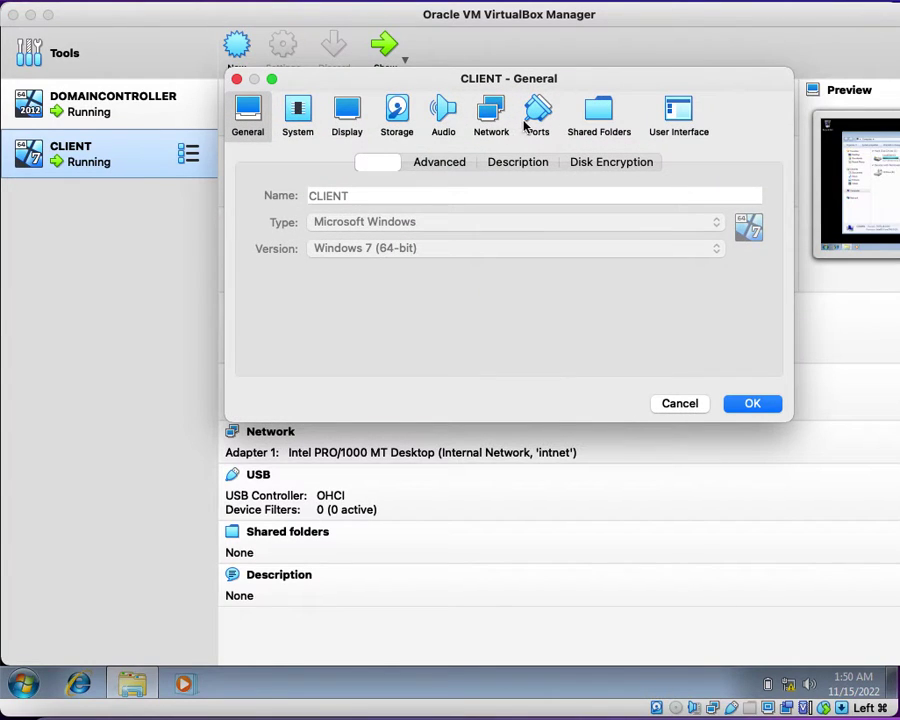
click(399, 113)
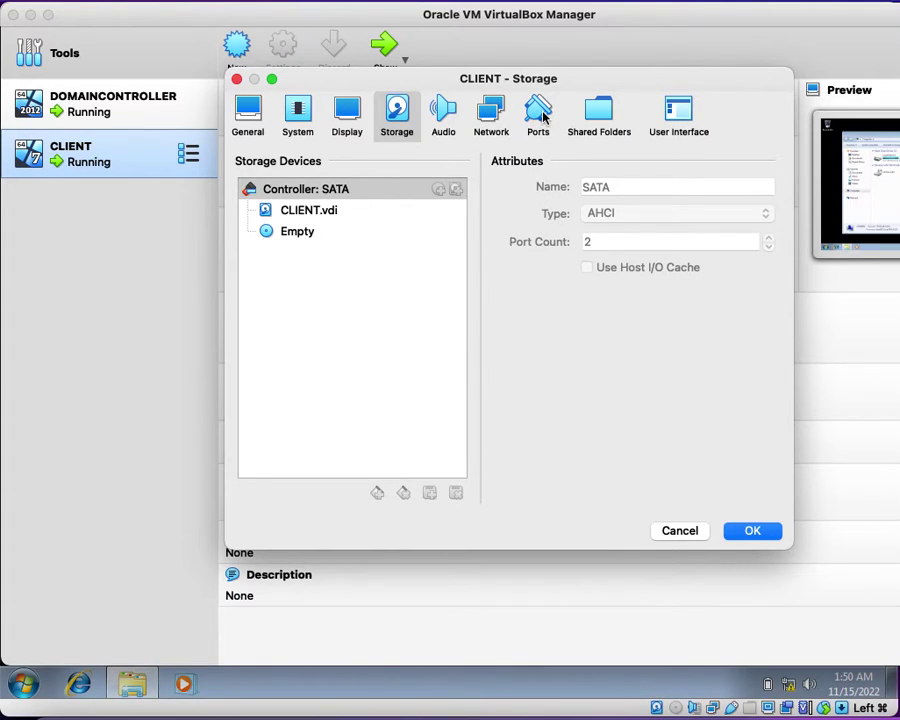
click(325, 219)
click(308, 236)
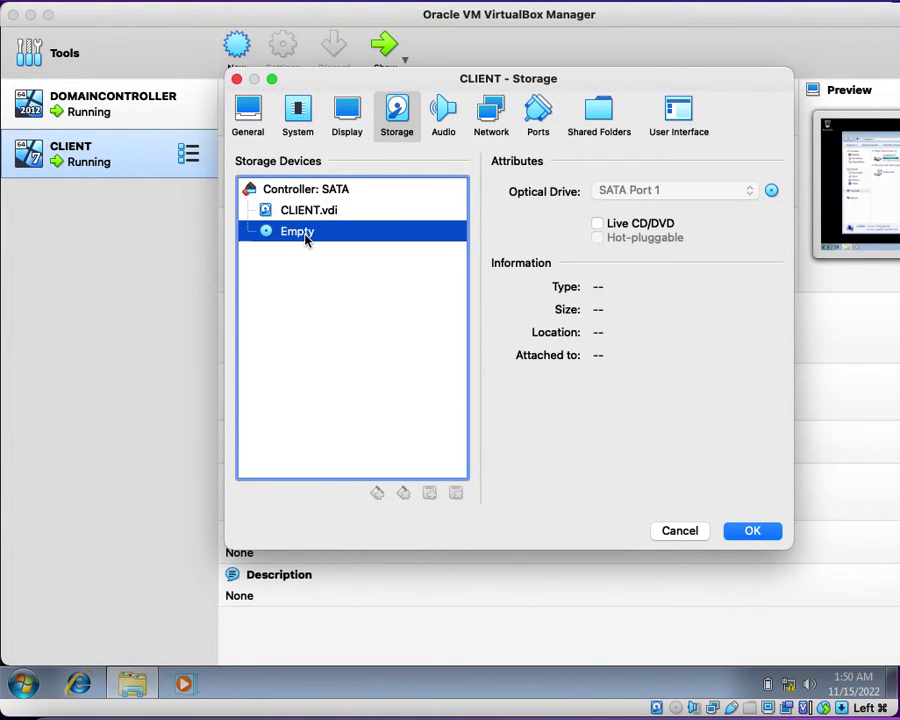
click(531, 117)
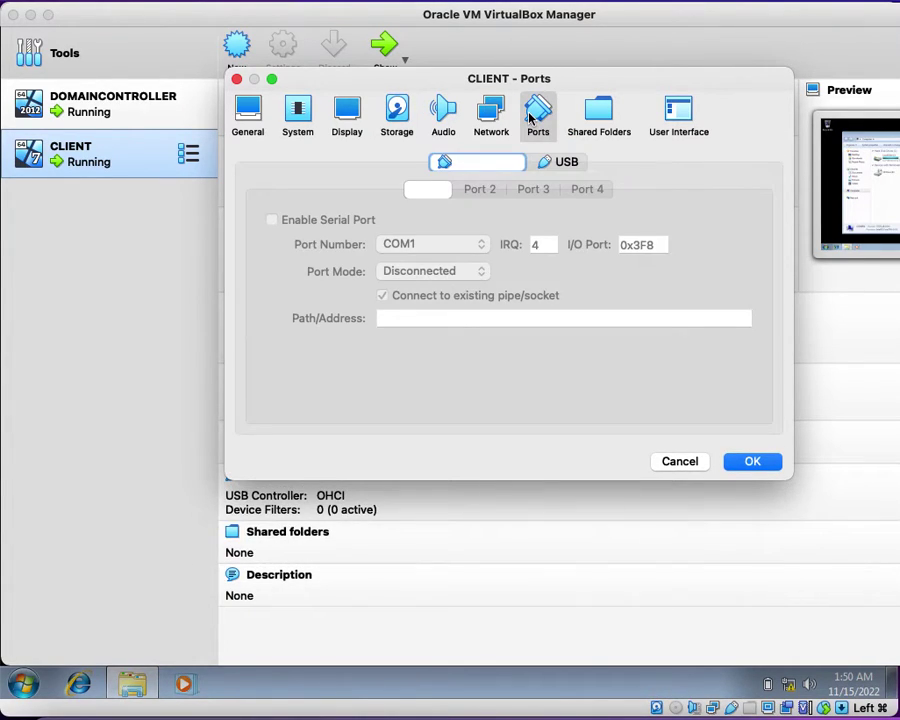
click(599, 113)
click(678, 113)
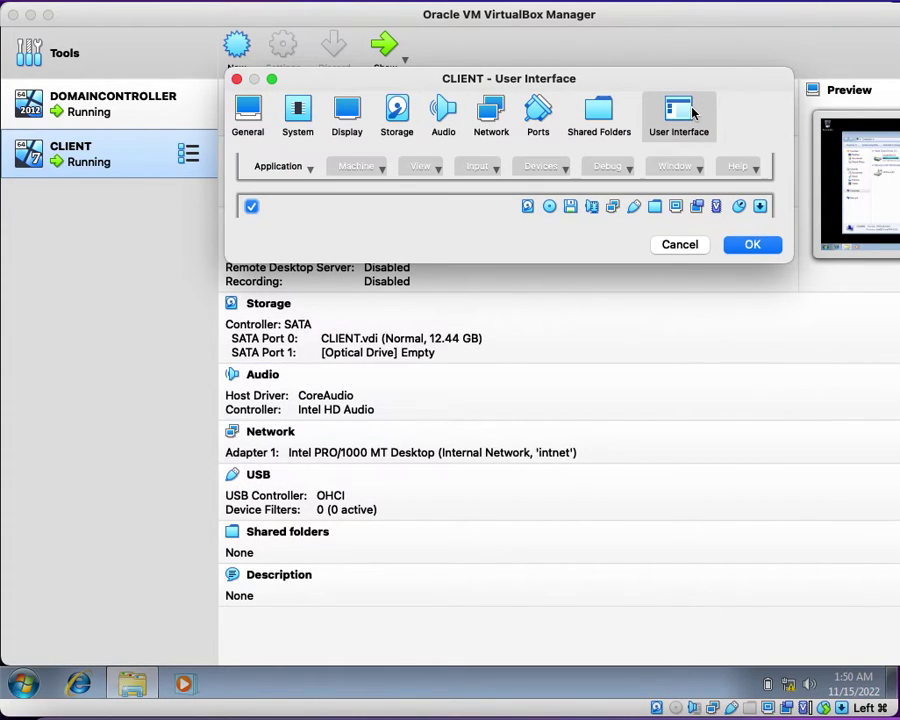
Close the VM settings unchanged, show the CLIENT VM, then switch to the domain controller VM.
click(237, 79)
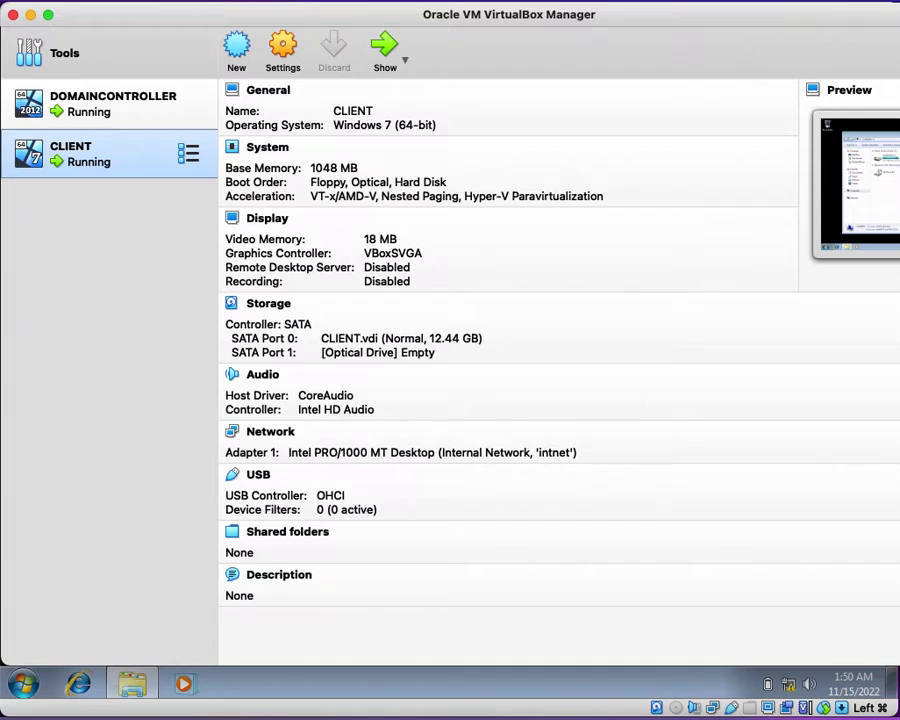
click(385, 45)
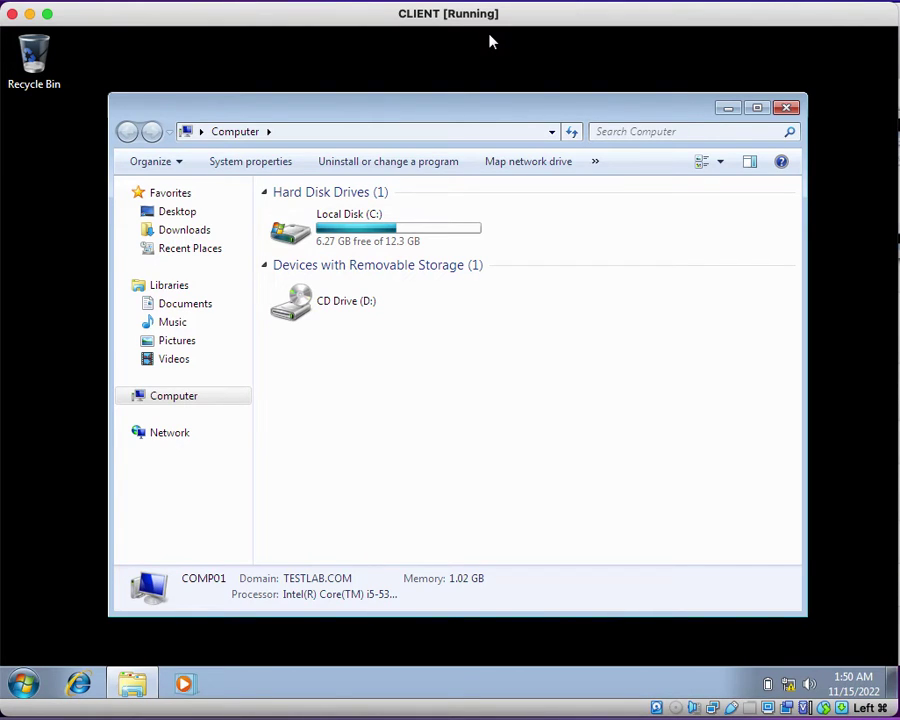
key(super+grave)
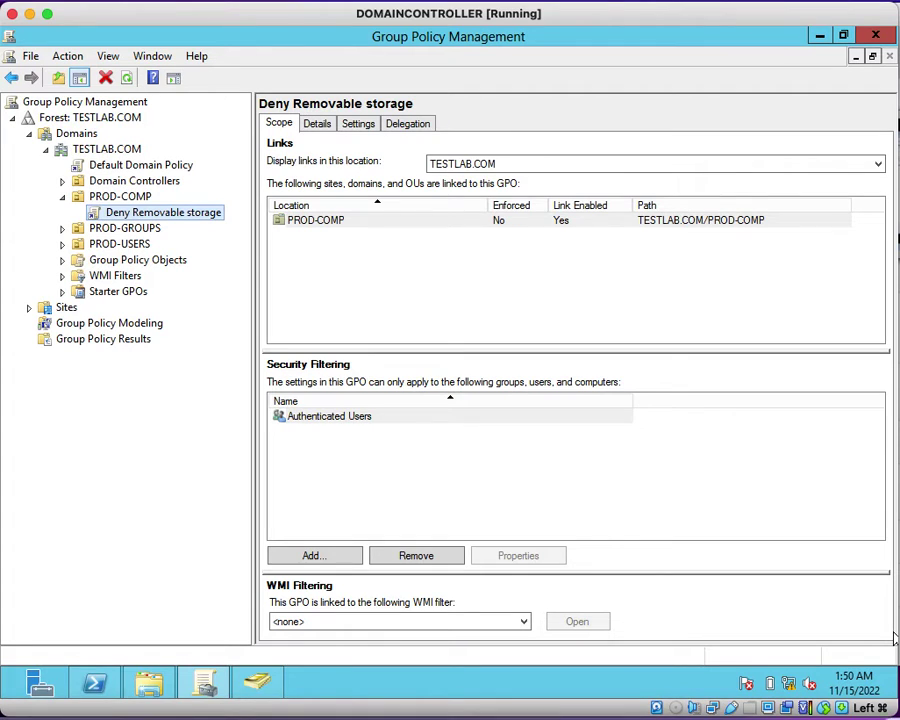
Trust about:security_mmc.exe to load the GPO Settings report, then expand Administrative Templates and Removable Storage Access.
click(357, 128)
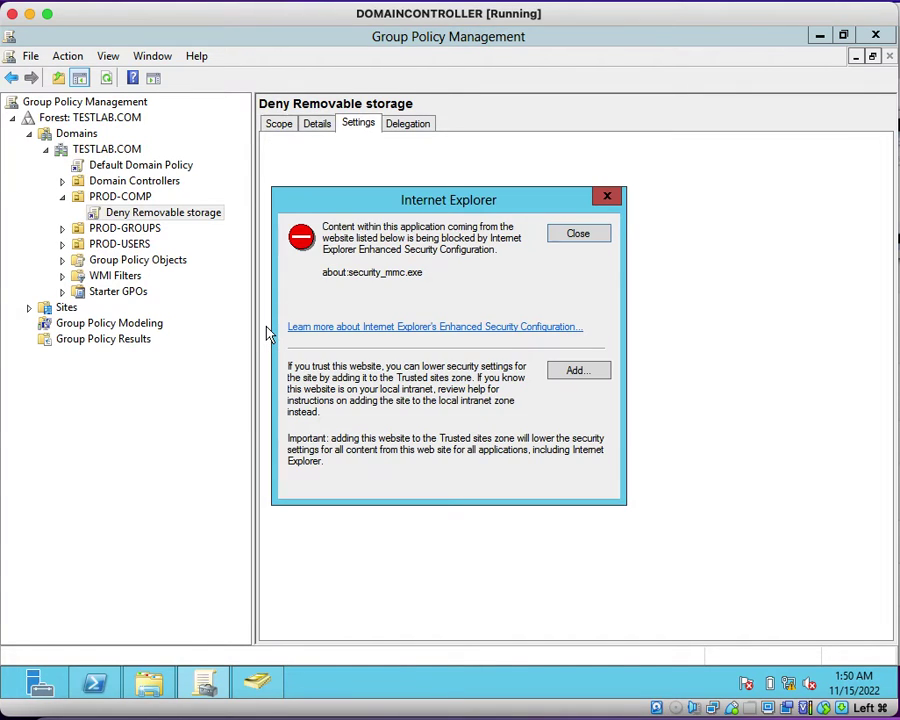
click(594, 375)
click(568, 312)
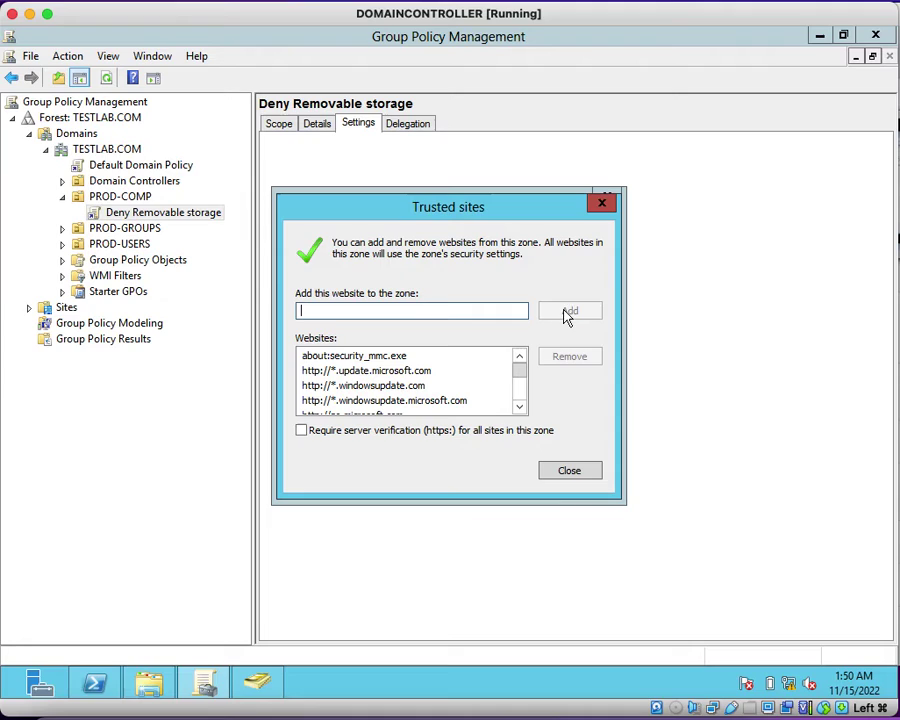
click(568, 472)
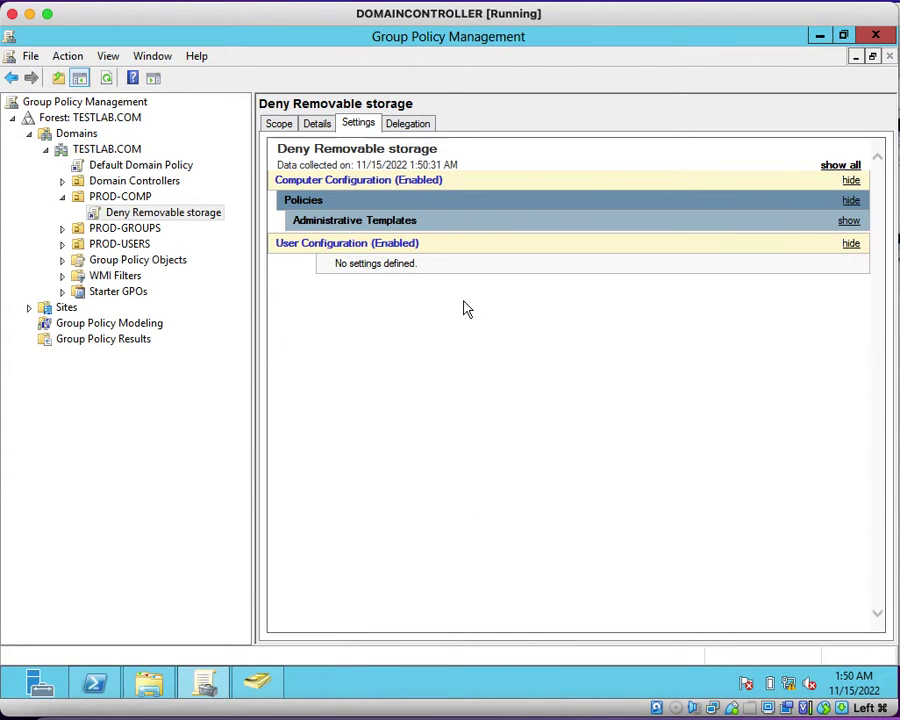
click(847, 221)
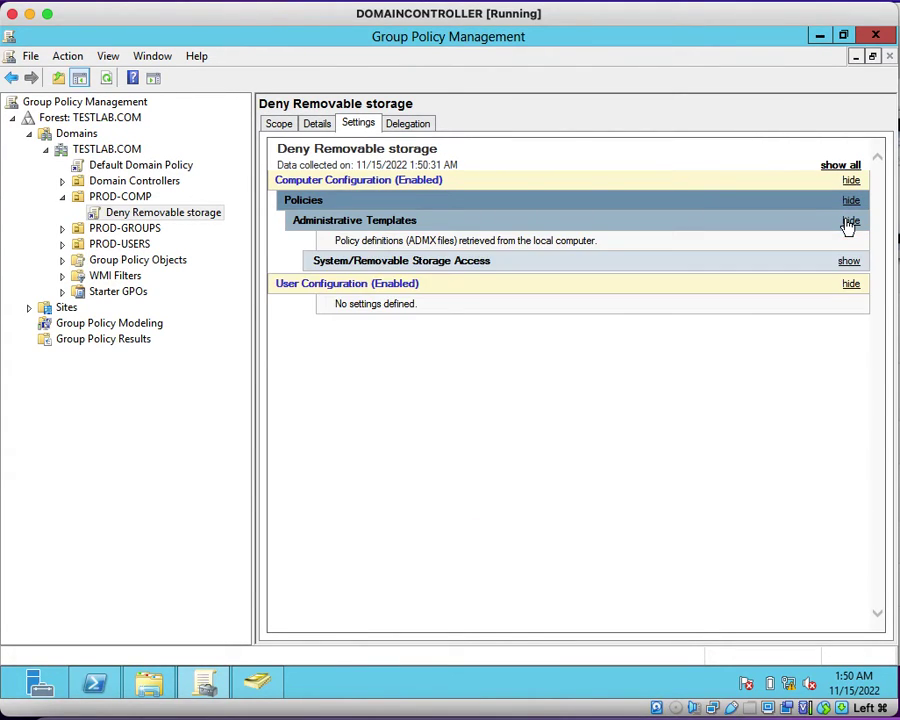
click(483, 266)
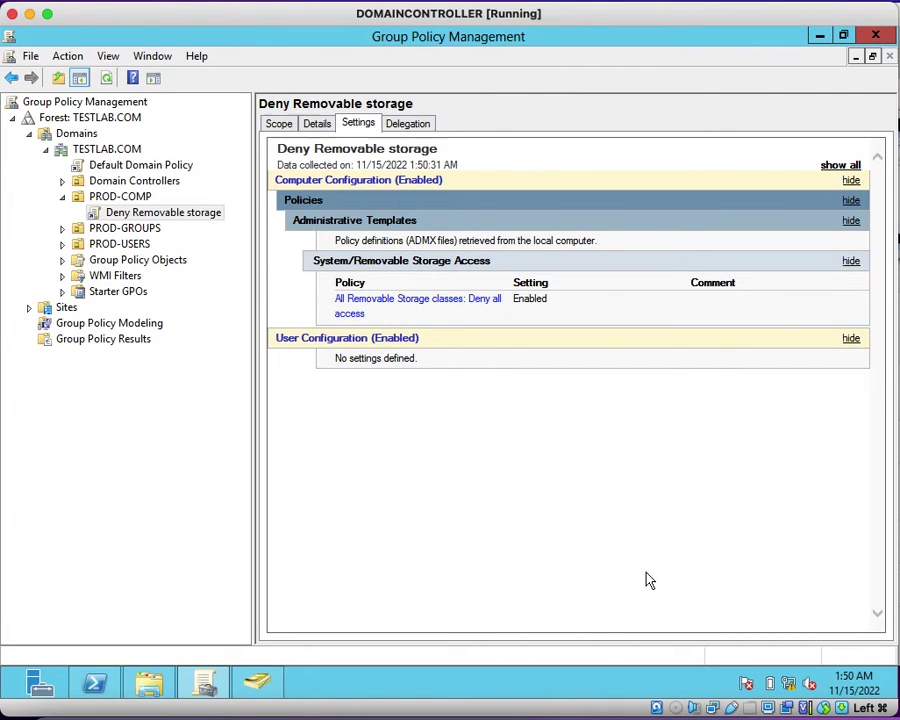